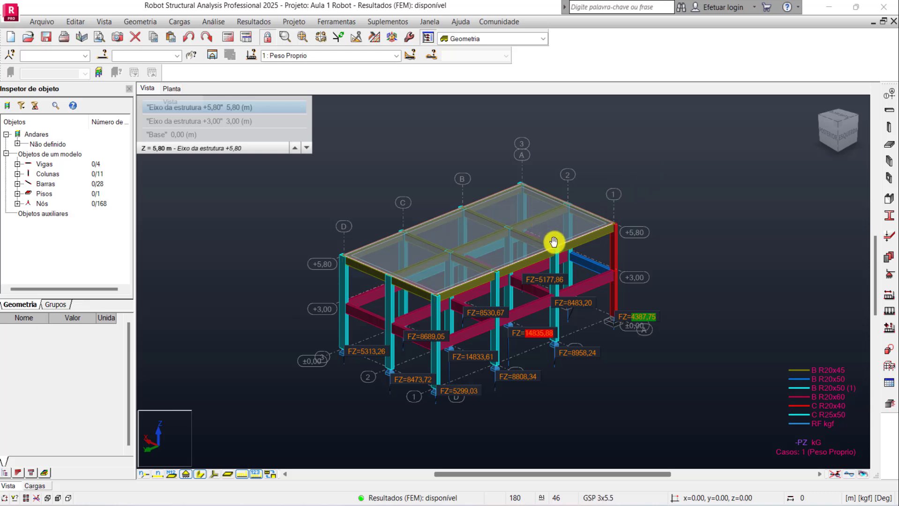
{"action": "scroll", "coordinate": [497, 334], "scroll_direction": "up", "scroll_amount": 3}
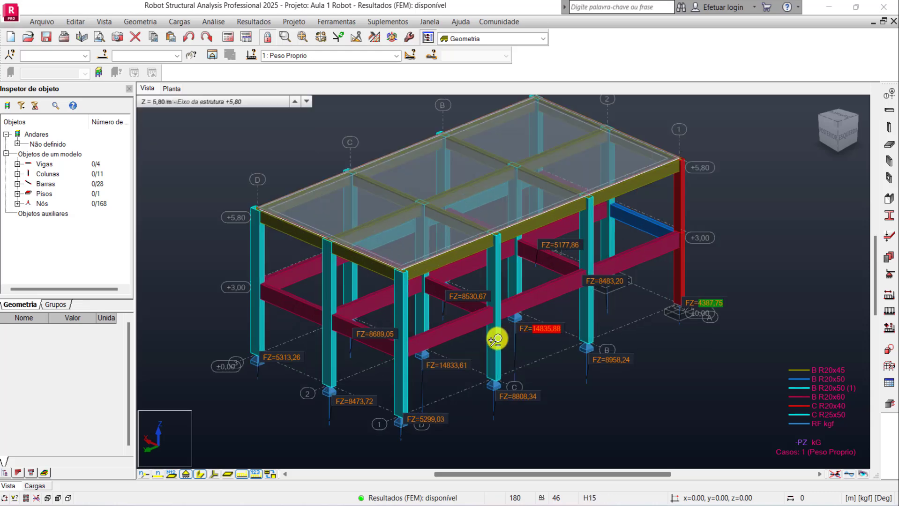
{"action": "scroll", "coordinate": [498, 319], "scroll_direction": "down", "scroll_amount": 3}
{"action": "left_click", "coordinate": [815, 102]}
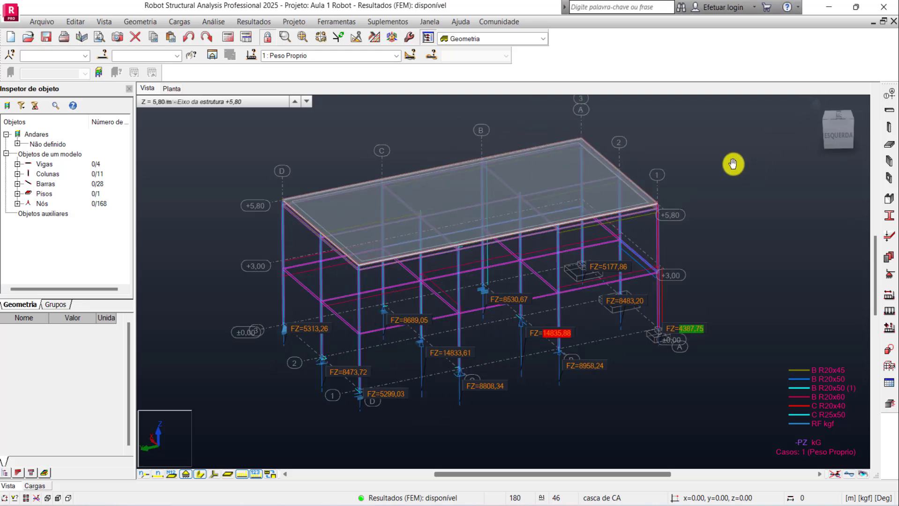
{"action": "scroll", "coordinate": [624, 328], "scroll_direction": "up", "scroll_amount": 2}
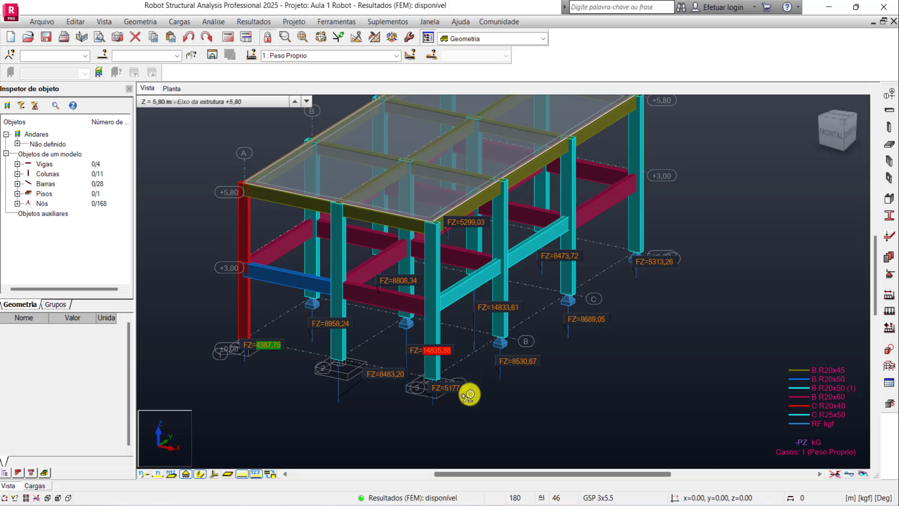
{"action": "scroll", "coordinate": [456, 399], "scroll_direction": "up", "scroll_amount": 1}
{"action": "scroll", "coordinate": [448, 429], "scroll_direction": "down", "scroll_amount": 3}
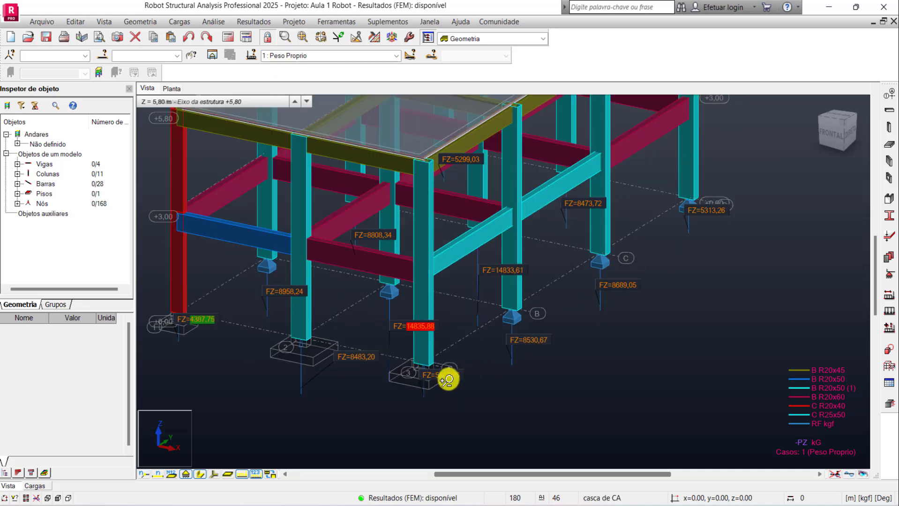
- Change the work area colour scheme in the preferences to DEEP BLUE and accept it
{"action": "left_click", "coordinate": [335, 21]}
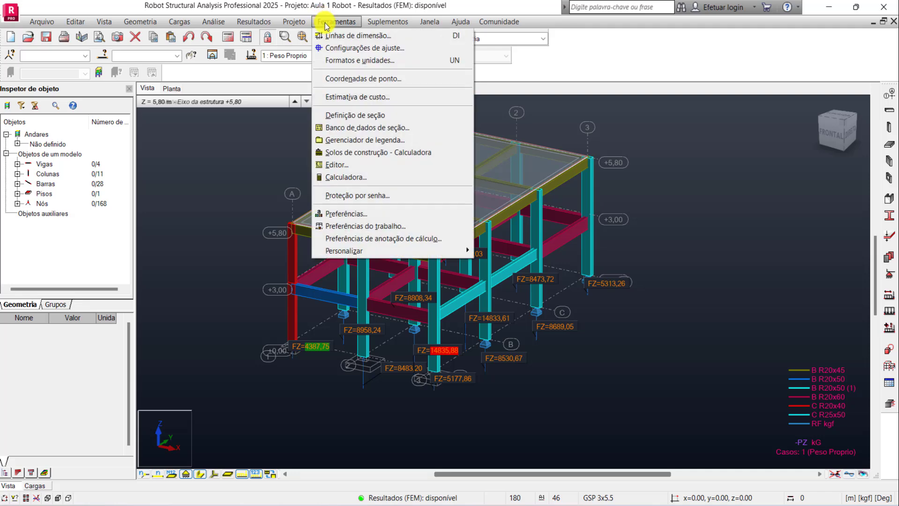
{"action": "left_click", "coordinate": [346, 214]}
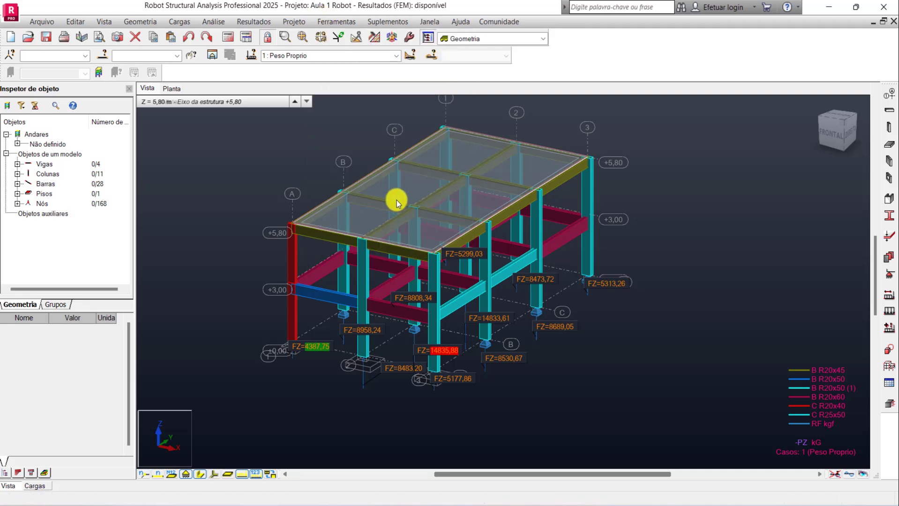
{"action": "left_click", "coordinate": [462, 238]}
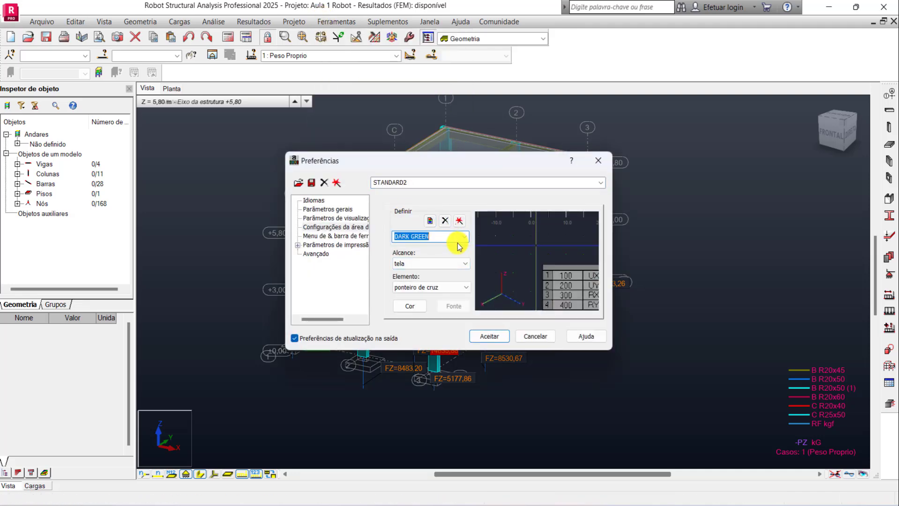
{"action": "left_click", "coordinate": [429, 267]}
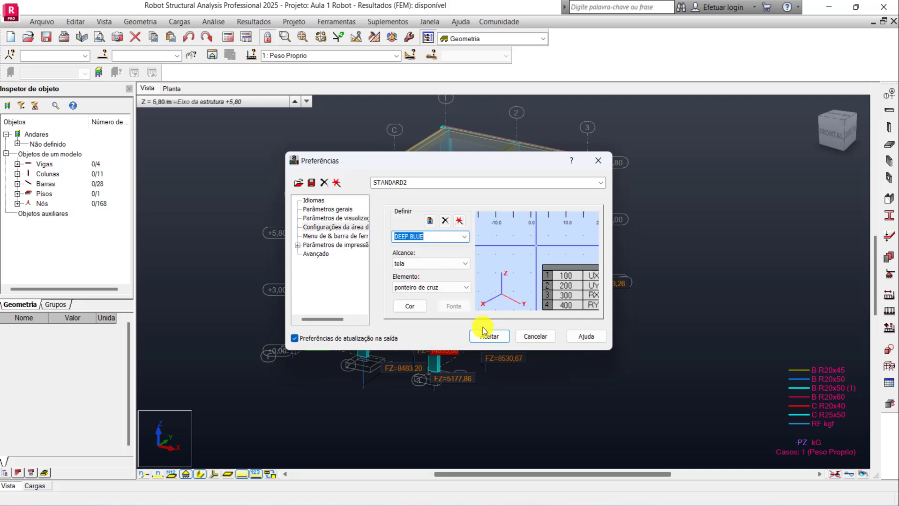
{"action": "left_click", "coordinate": [488, 336]}
- Examine the vertical support reactions FZ at the column bases for the Peso Proprio load case
{"action": "scroll", "coordinate": [635, 349], "scroll_direction": "up", "scroll_amount": 2}
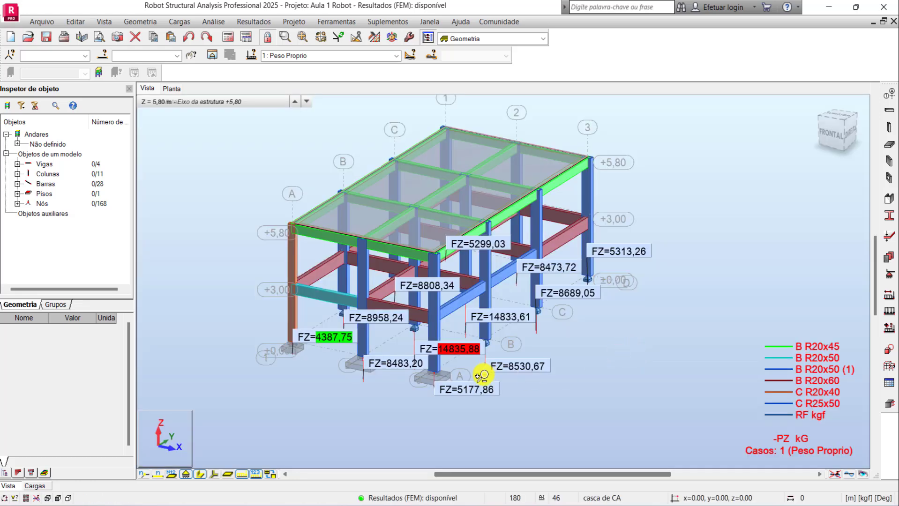
{"action": "scroll", "coordinate": [459, 387], "scroll_direction": "up", "scroll_amount": 2}
{"action": "scroll", "coordinate": [458, 387], "scroll_direction": "up", "scroll_amount": 3}
{"action": "scroll", "coordinate": [458, 387], "scroll_direction": "down", "scroll_amount": 3}
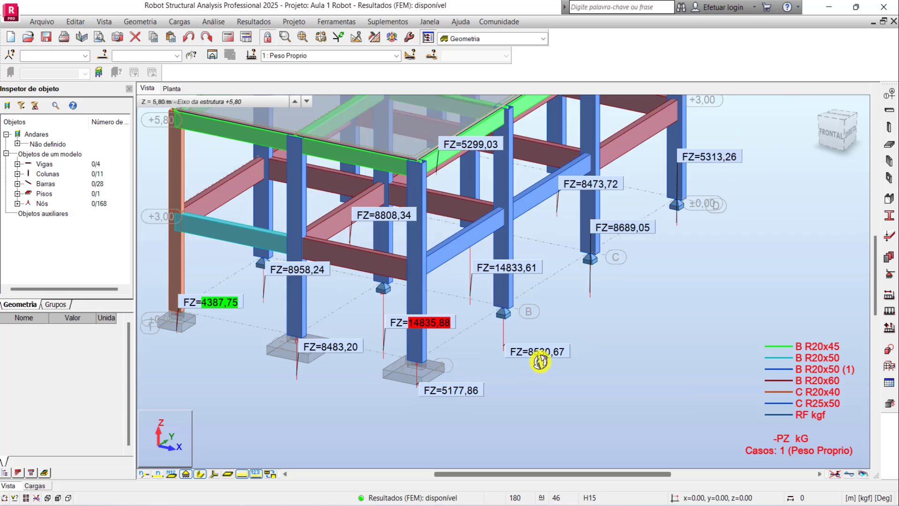
{"action": "scroll", "coordinate": [476, 373], "scroll_direction": "down", "scroll_amount": 3}
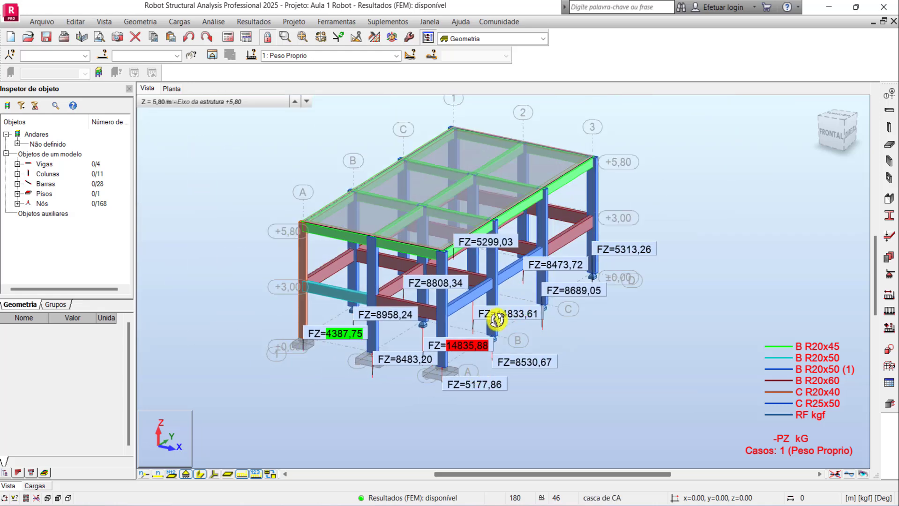
{"action": "scroll", "coordinate": [468, 386], "scroll_direction": "up", "scroll_amount": 1}
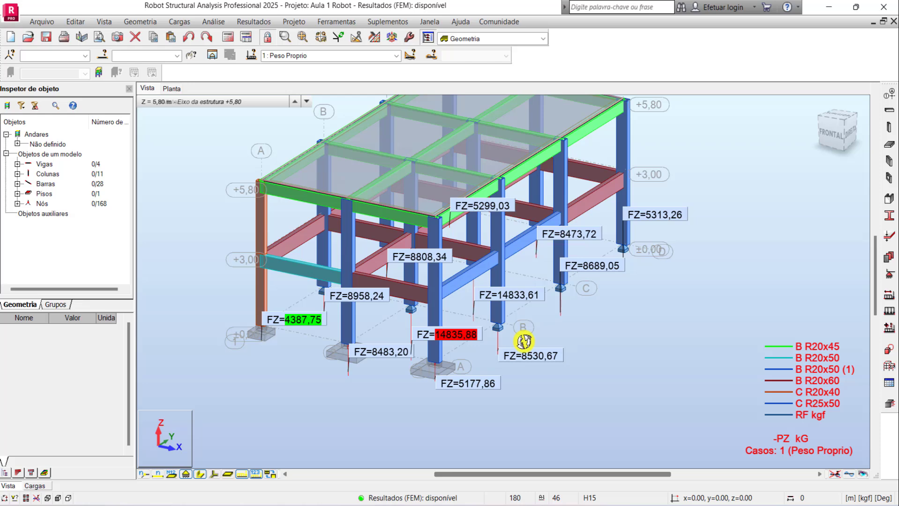
{"action": "scroll", "coordinate": [585, 292], "scroll_direction": "up", "scroll_amount": 2}
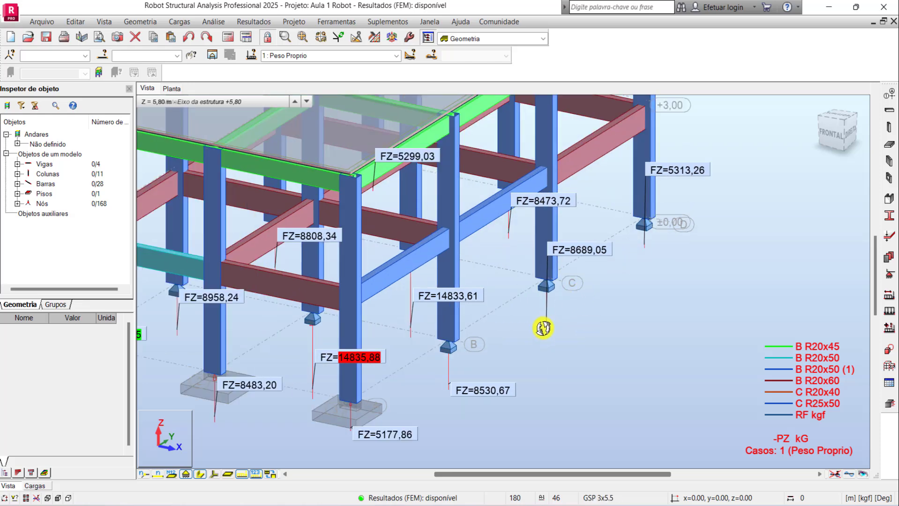
{"action": "scroll", "coordinate": [538, 315], "scroll_direction": "down", "scroll_amount": 4}
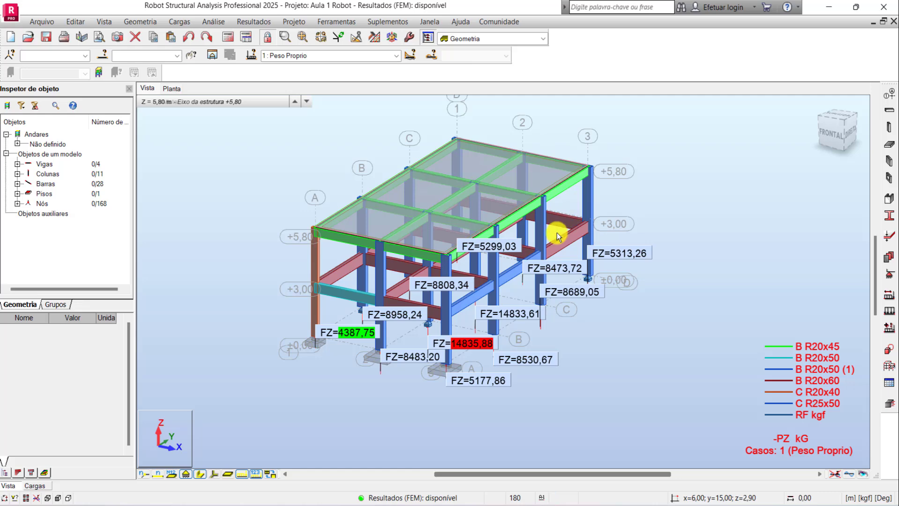
- Review which load cases are defined in the project, using the case selection and the load types list
{"action": "left_click", "coordinate": [396, 57]}
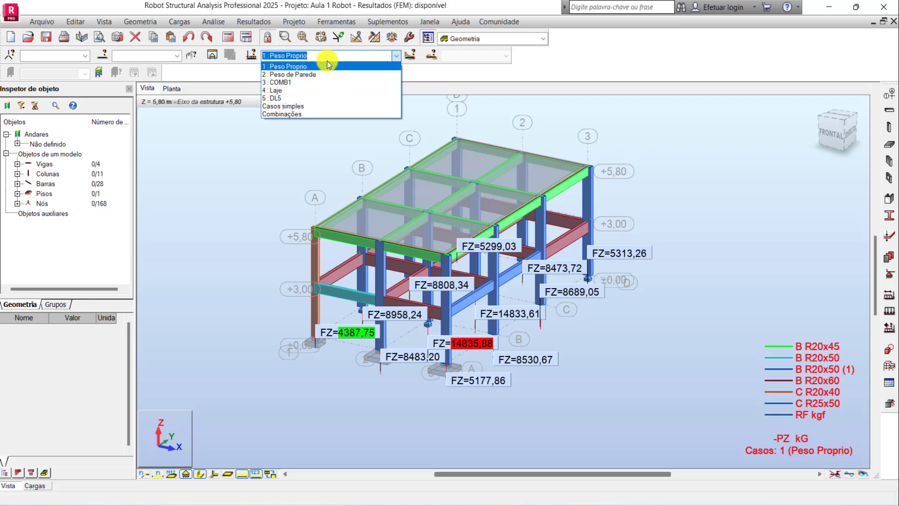
{"action": "left_click", "coordinate": [576, 63]}
{"action": "left_click", "coordinate": [173, 22]}
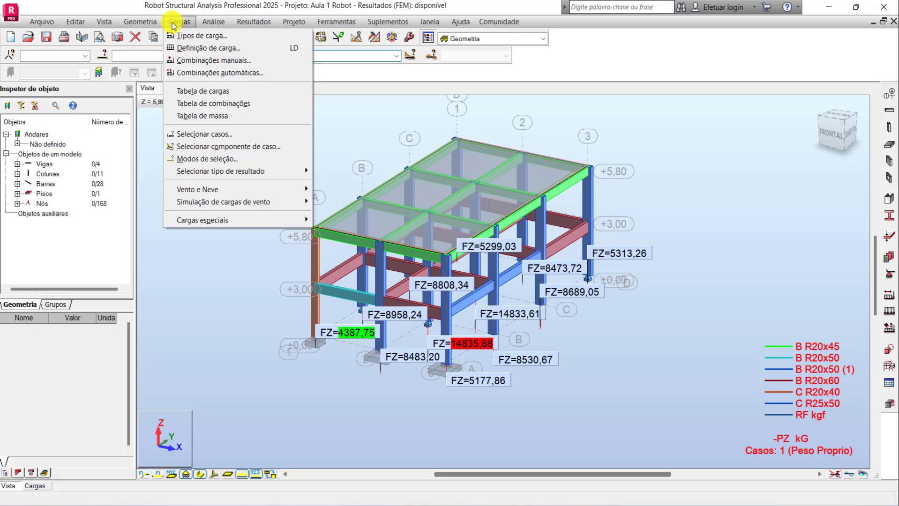
{"action": "left_click", "coordinate": [202, 35]}
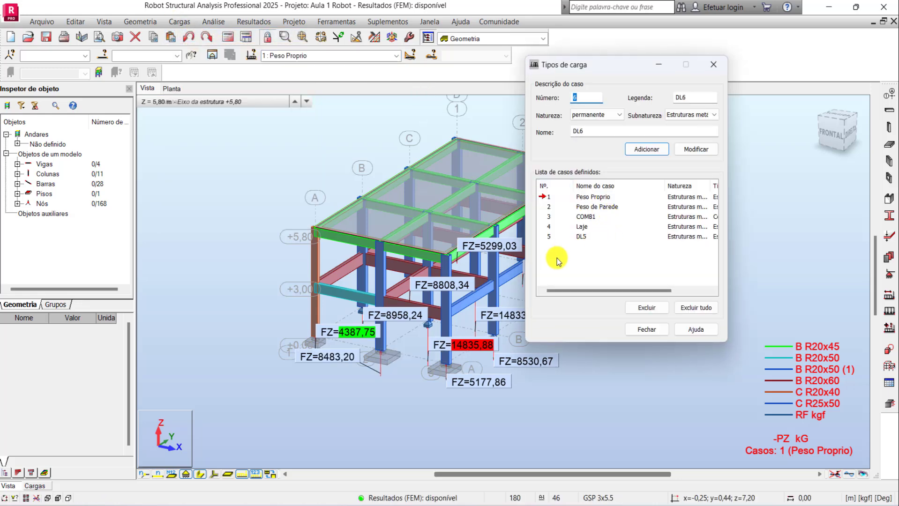
{"action": "left_click", "coordinate": [658, 331]}
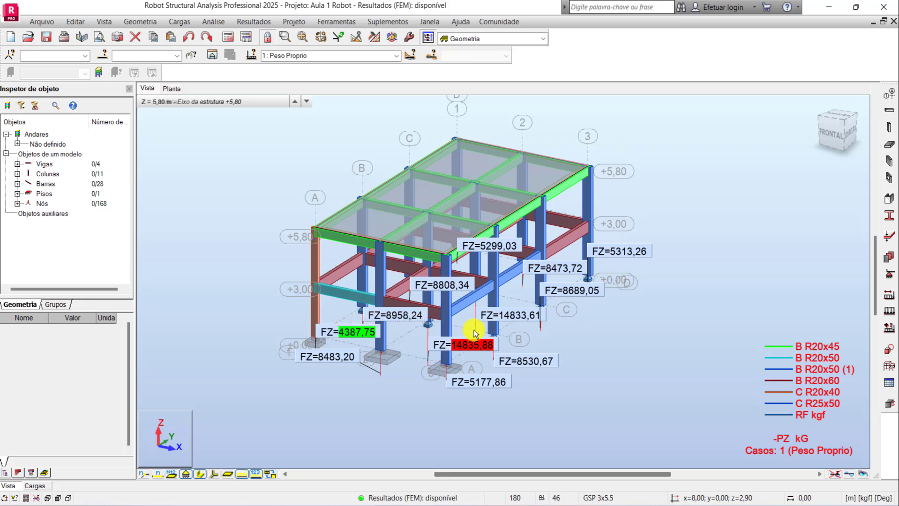
{"action": "left_click", "coordinate": [396, 57]}
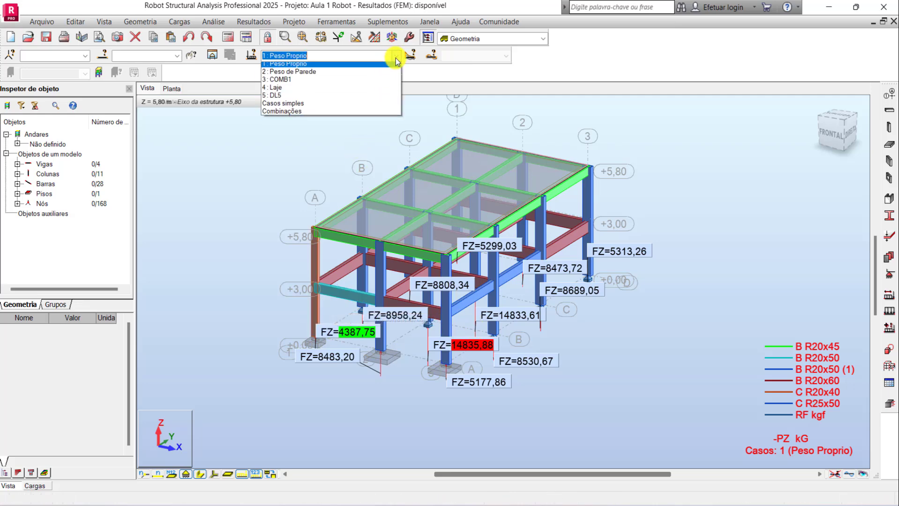
{"action": "left_click", "coordinate": [395, 57]}
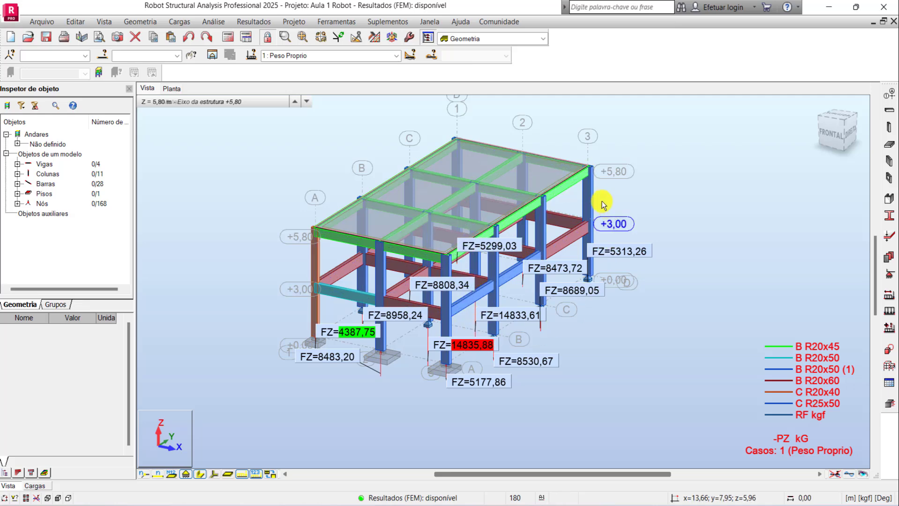
- Set up a wind load simulation with only the X- wind direction and a wind velocity of 40 m/s
{"action": "left_click", "coordinate": [180, 22]}
{"action": "mouse_move", "coordinate": [247, 205]}
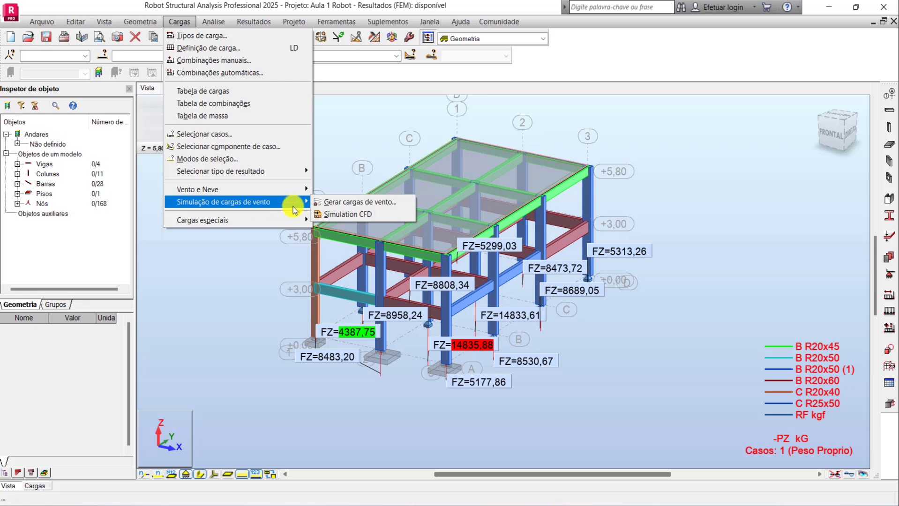
{"action": "left_click", "coordinate": [337, 204]}
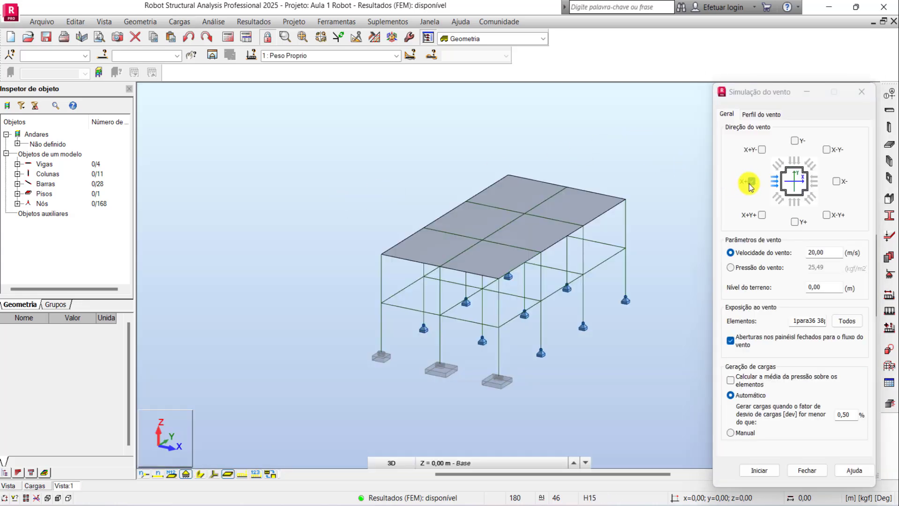
{"action": "left_click", "coordinate": [753, 182]}
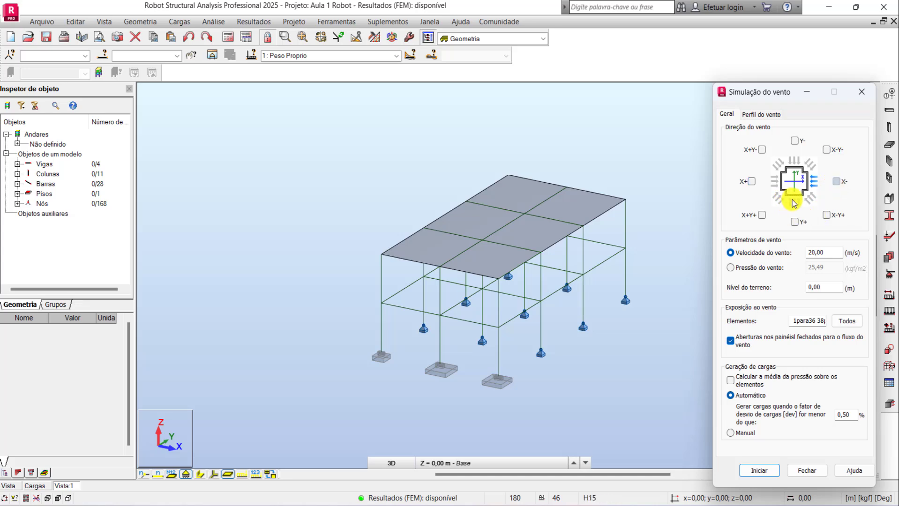
{"action": "left_click_drag", "start_coordinate": [827, 253], "coordinate": [802, 253]}
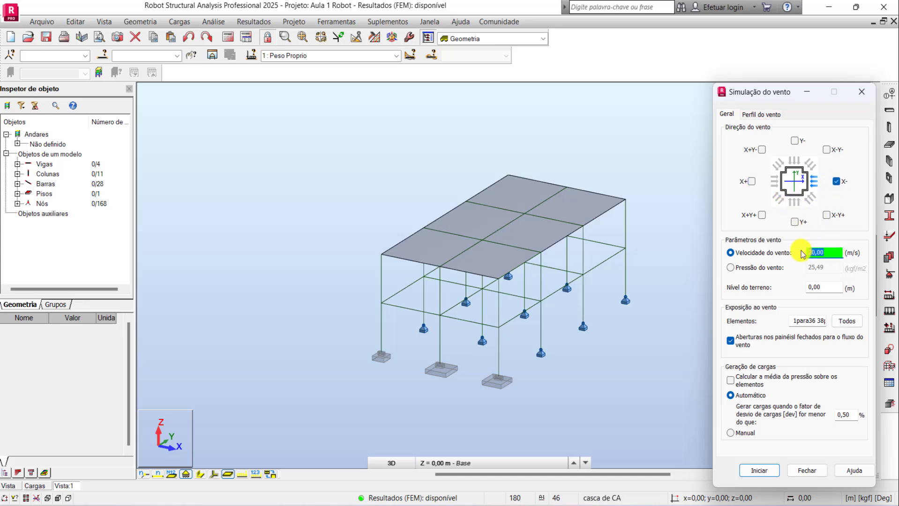
{"action": "type", "text": "40"}
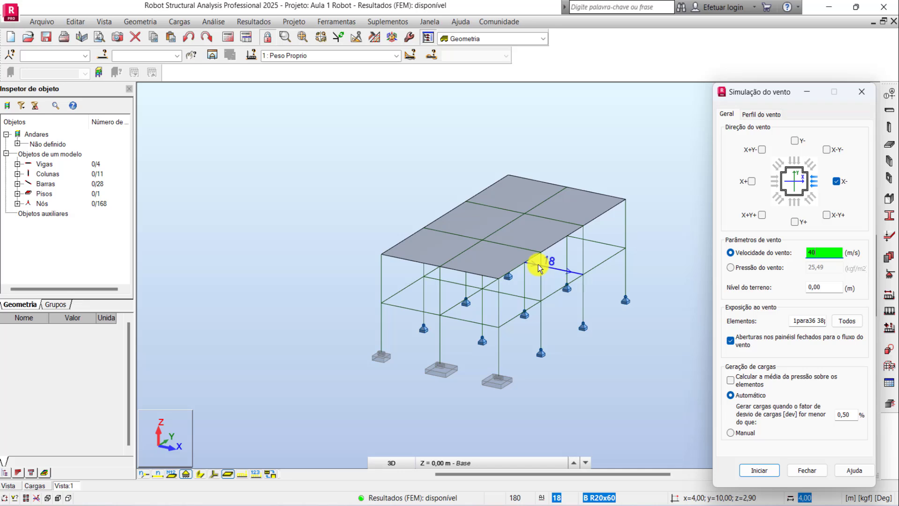
- Run the wind simulation and allow it to change the structure data so the wind load case is generated
{"action": "left_click", "coordinate": [759, 471]}
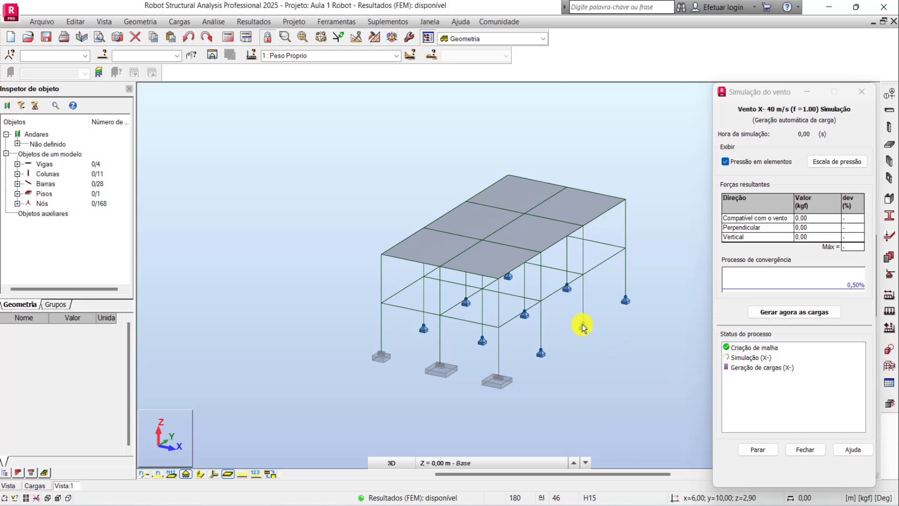
{"action": "scroll", "coordinate": [609, 279], "scroll_direction": "down", "scroll_amount": 4}
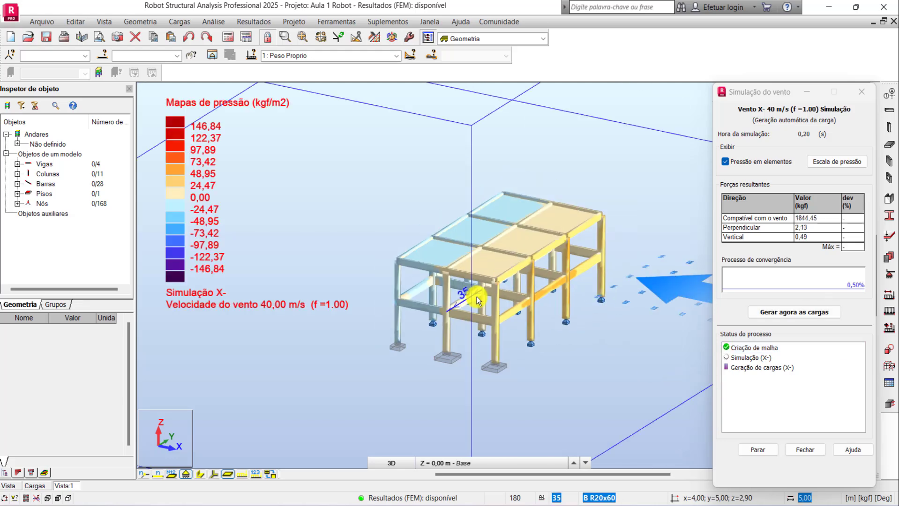
{"action": "scroll", "coordinate": [606, 279], "scroll_direction": "up", "scroll_amount": 4}
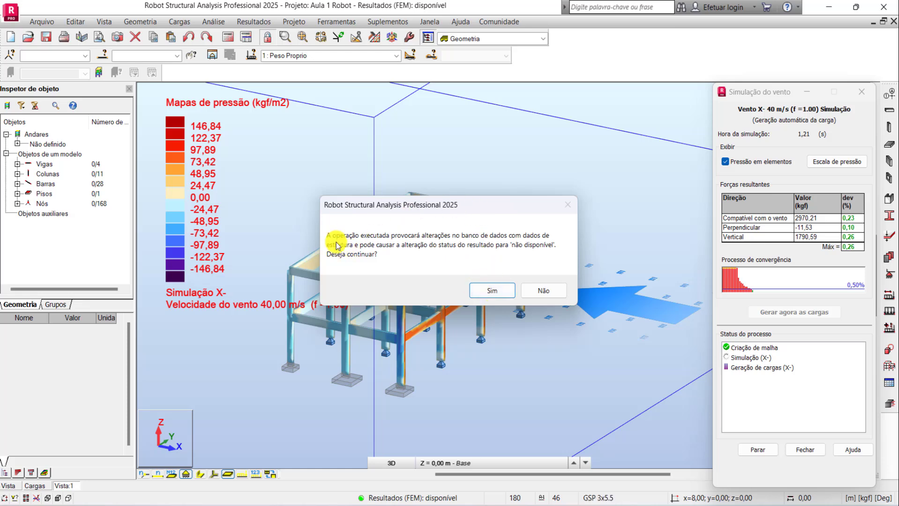
{"action": "left_click", "coordinate": [508, 290]}
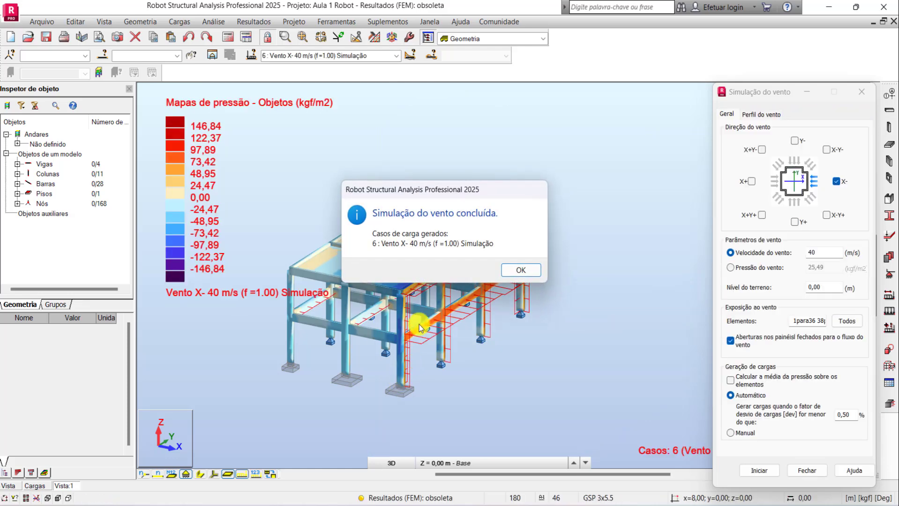
{"action": "left_click", "coordinate": [519, 269]}
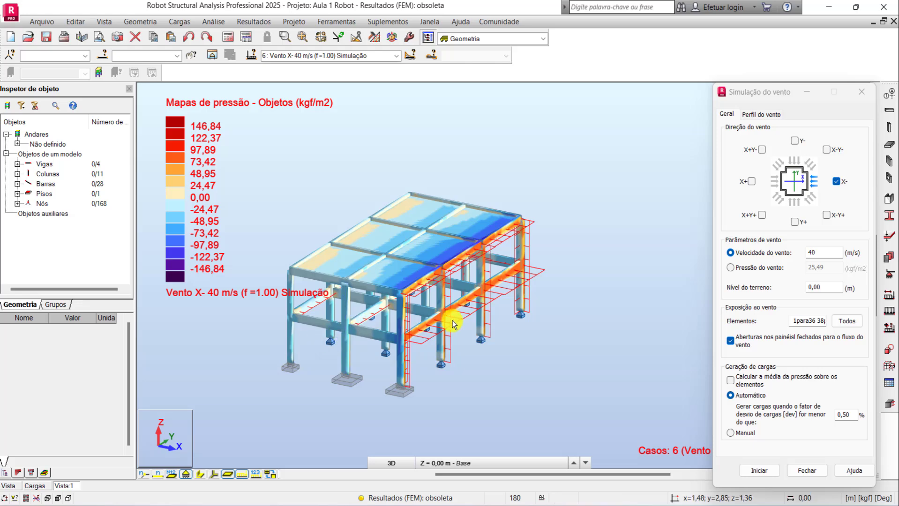
- Close the wind simulation and hide the load symbols in the structure view
{"action": "left_click", "coordinate": [813, 474]}
{"action": "left_click", "coordinate": [807, 471]}
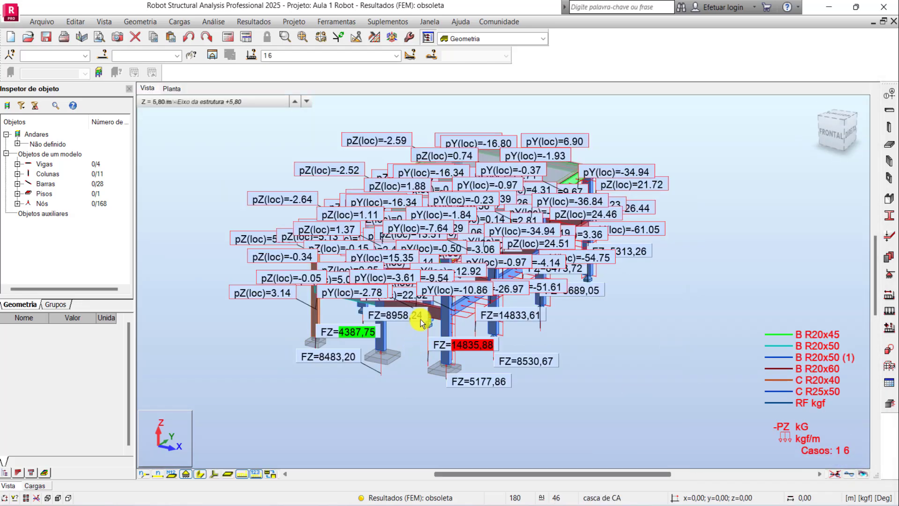
{"action": "left_click", "coordinate": [244, 475]}
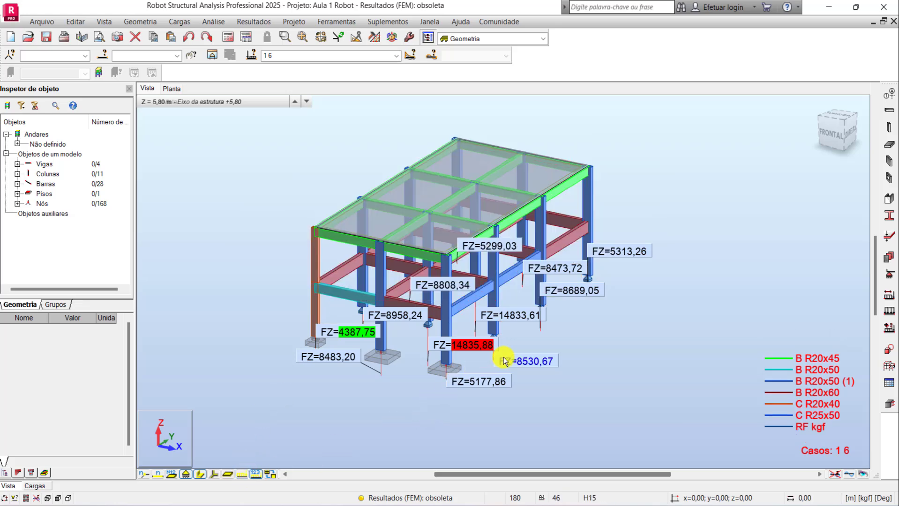
- Switch the active load case to 6, Vento X- 40 m/s (f =1.00) Simulação, and recalculate the structure
{"action": "left_click", "coordinate": [397, 59]}
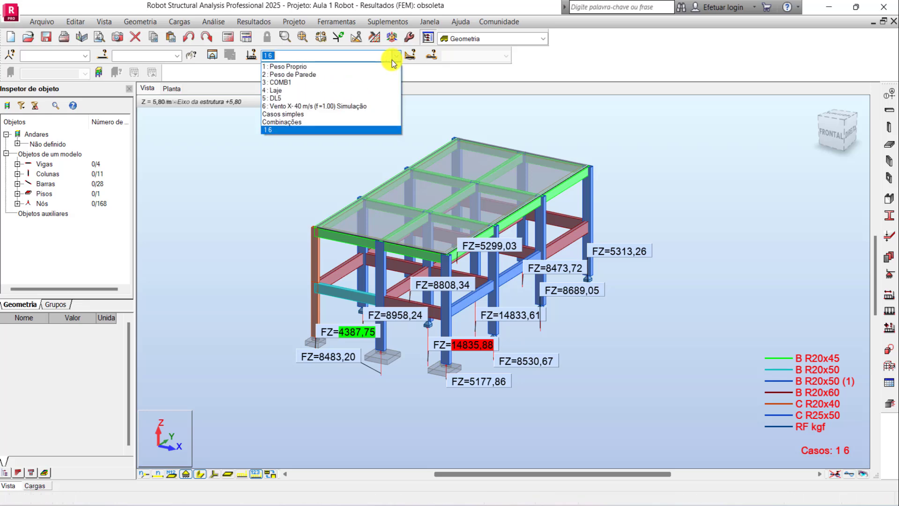
{"action": "left_click", "coordinate": [337, 106]}
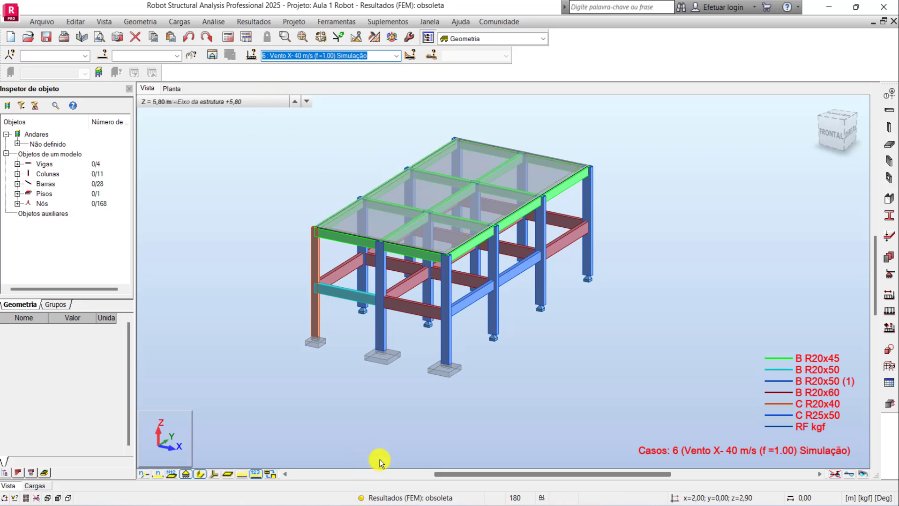
{"action": "mouse_move", "coordinate": [223, 84]}
{"action": "left_click", "coordinate": [228, 36]}
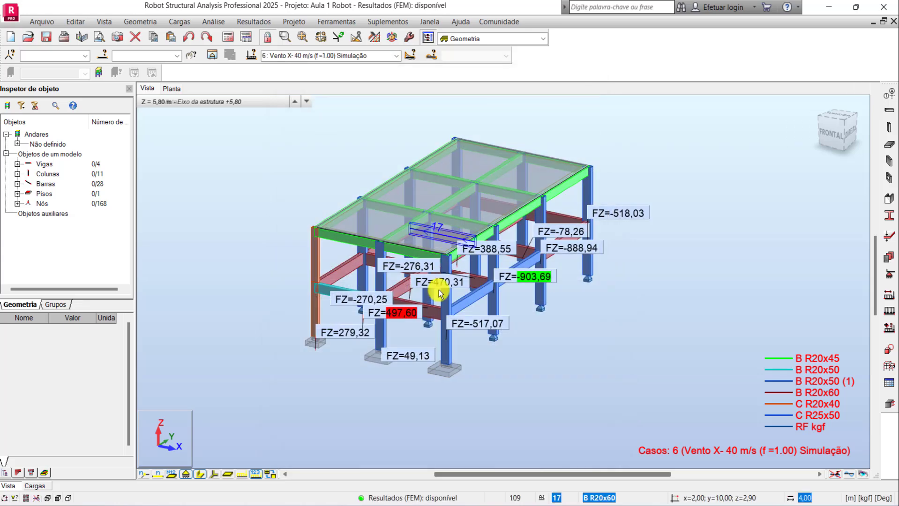
- Examine the vertical support reactions (FZ) at all column bases for the X- wind case, viewing the frame from several angles
{"action": "scroll", "coordinate": [532, 335], "scroll_direction": "up", "scroll_amount": 4}
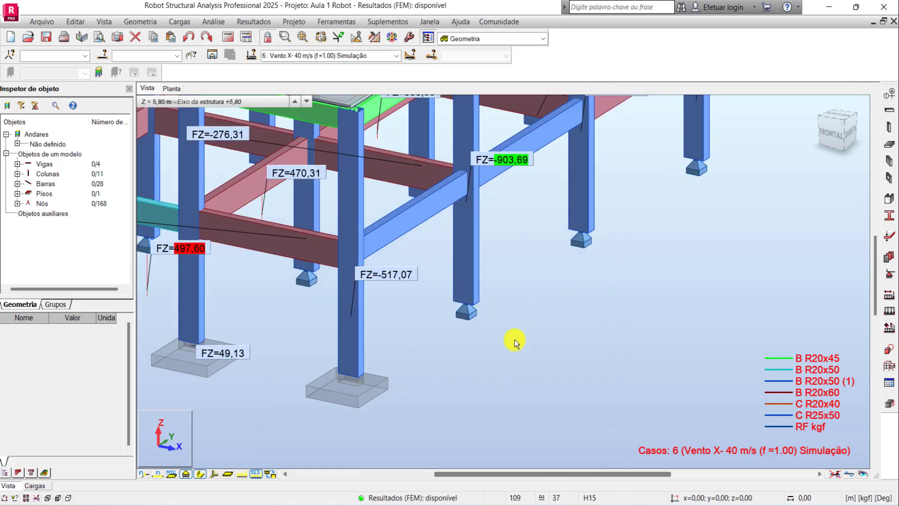
{"action": "scroll", "coordinate": [432, 381], "scroll_direction": "down", "scroll_amount": 3}
{"action": "scroll", "coordinate": [509, 331], "scroll_direction": "up", "scroll_amount": 1}
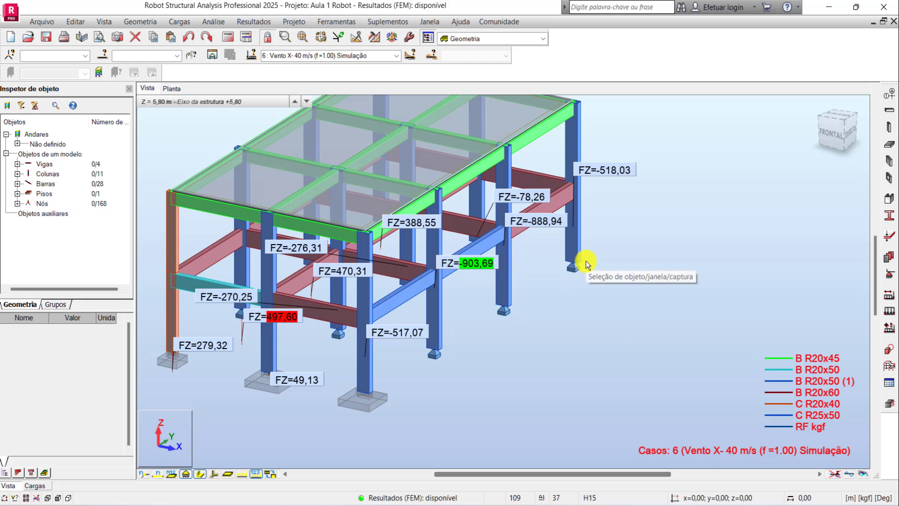
{"action": "scroll", "coordinate": [586, 262], "scroll_direction": "down", "scroll_amount": 2}
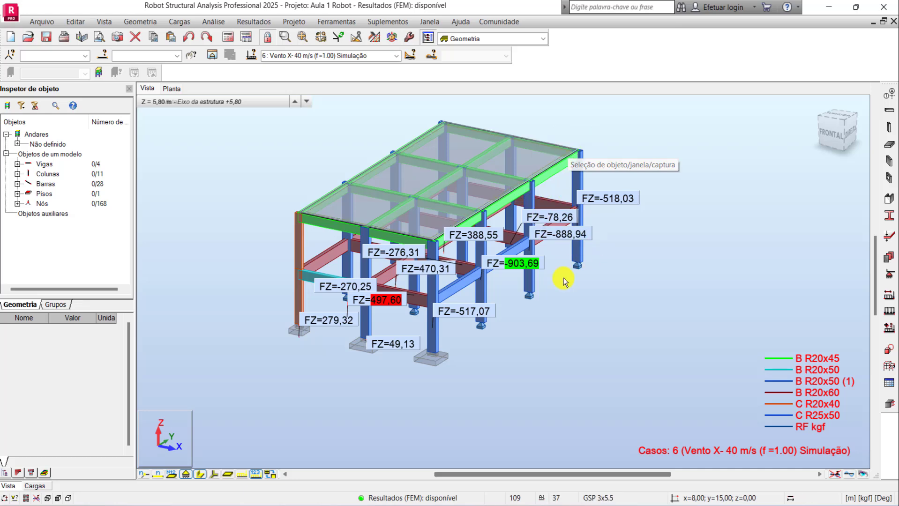
{"action": "scroll", "coordinate": [428, 374], "scroll_direction": "up", "scroll_amount": 2}
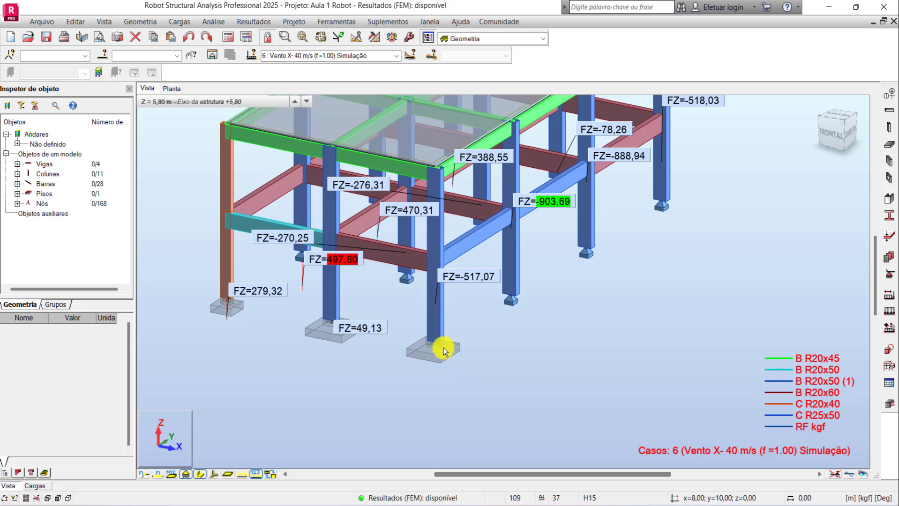
{"action": "scroll", "coordinate": [444, 275], "scroll_direction": "up", "scroll_amount": 2}
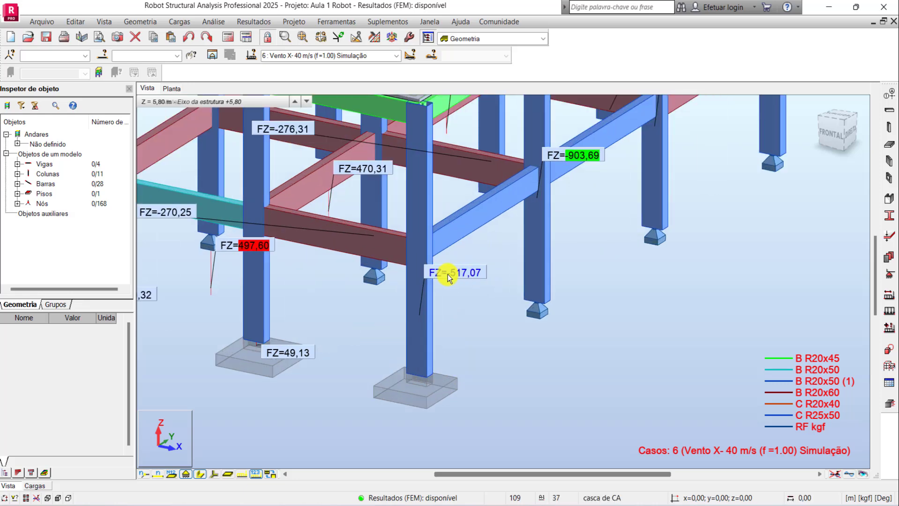
{"action": "scroll", "coordinate": [432, 358], "scroll_direction": "down", "scroll_amount": 3}
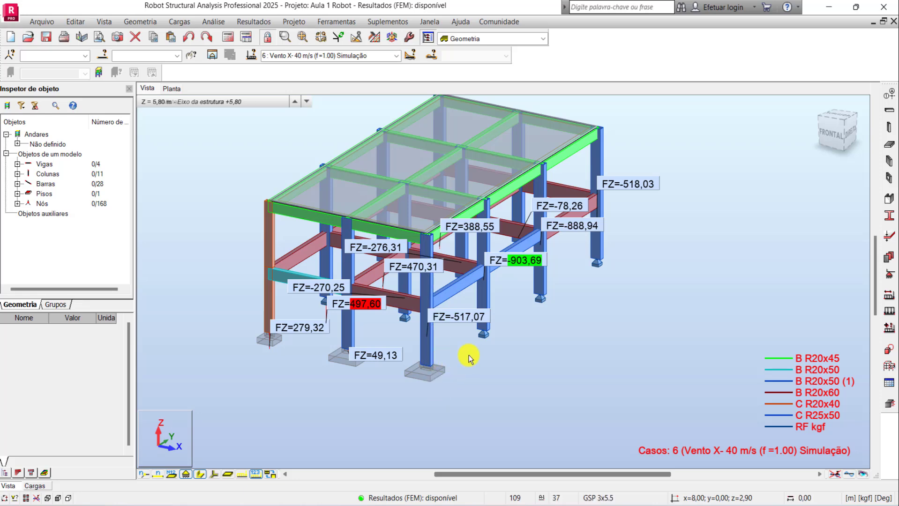
{"action": "scroll", "coordinate": [488, 295], "scroll_direction": "up", "scroll_amount": 1}
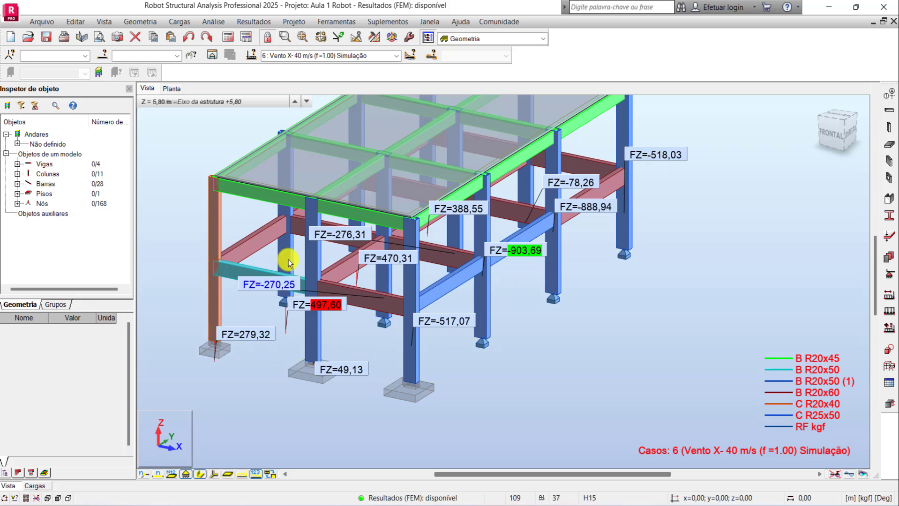
{"action": "scroll", "coordinate": [511, 297], "scroll_direction": "down", "scroll_amount": 2}
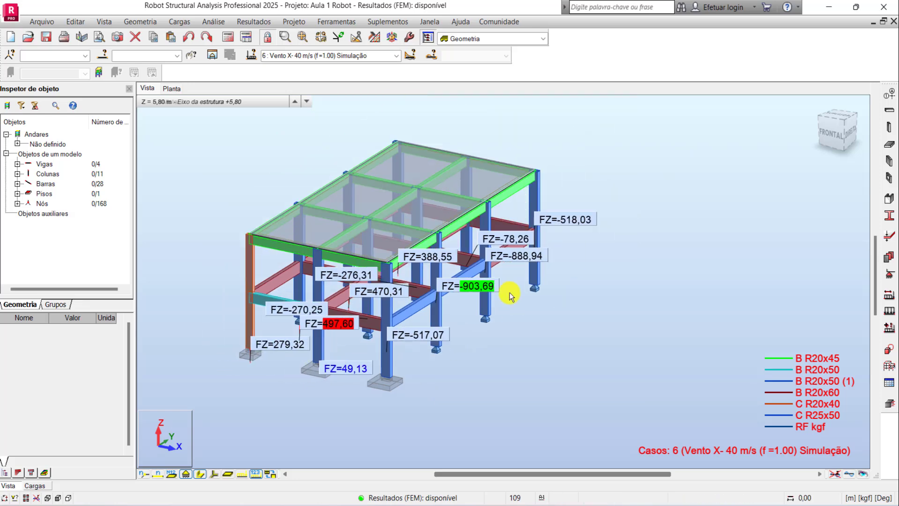
{"action": "left_click", "coordinate": [817, 103]}
{"action": "middle_click_drag", "start_coordinate": [362, 317], "coordinate": [426, 333], "text": "shift"}
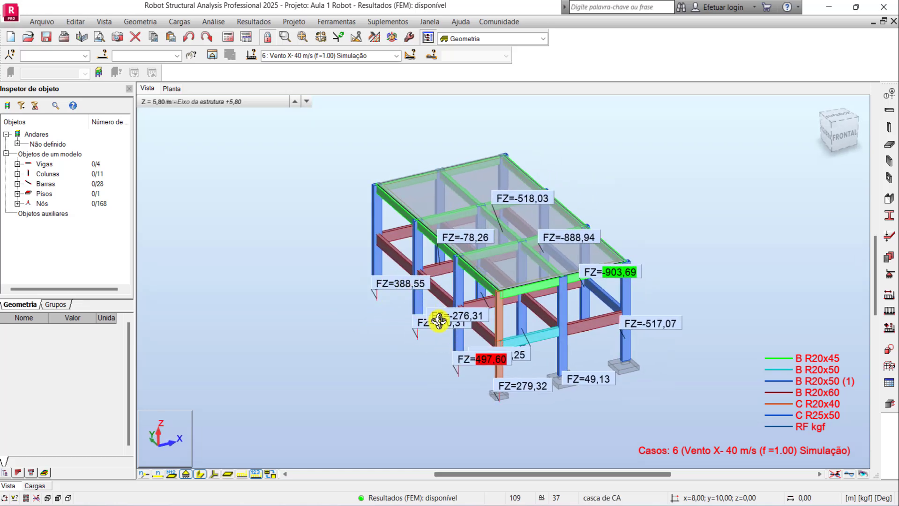
{"action": "middle_click_drag", "start_coordinate": [649, 305], "coordinate": [604, 305], "text": "shift"}
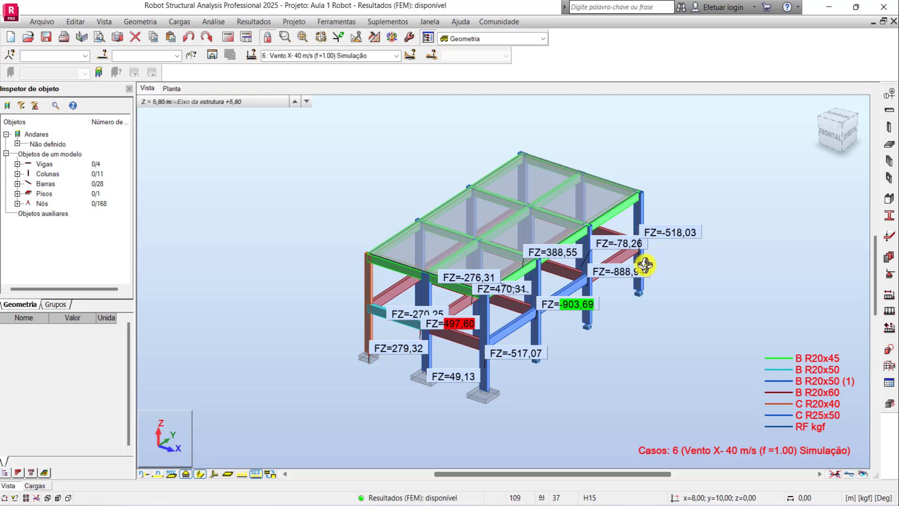
{"action": "left_click_drag", "start_coordinate": [601, 306], "coordinate": [601, 301]}
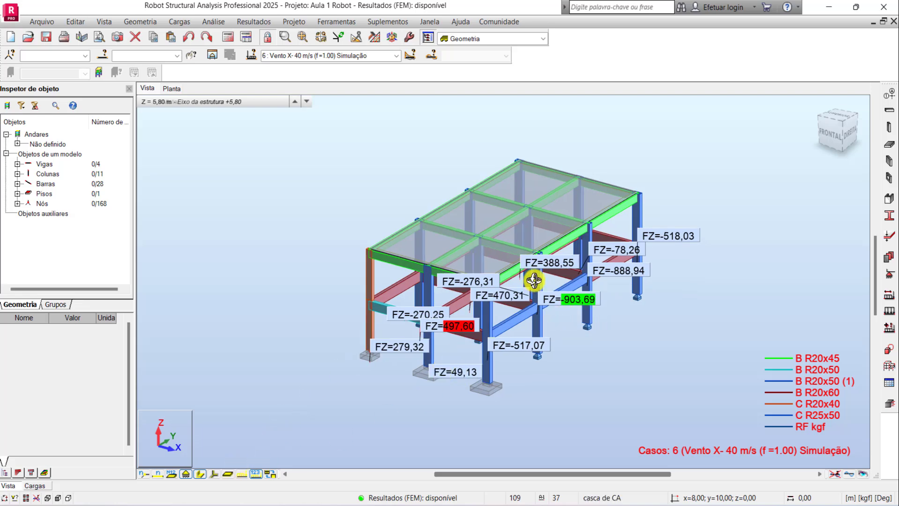
{"action": "scroll", "coordinate": [546, 323], "scroll_direction": "up", "scroll_amount": 2}
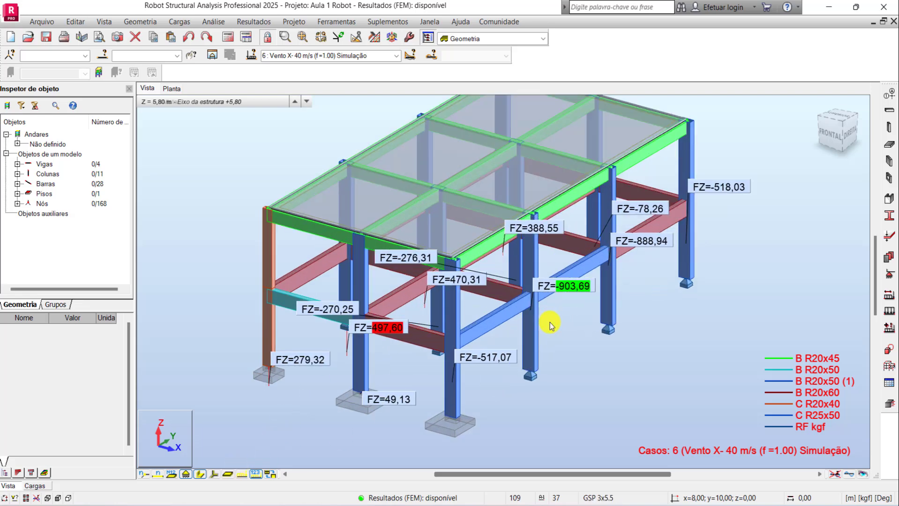
{"action": "scroll", "coordinate": [551, 324], "scroll_direction": "up", "scroll_amount": 2}
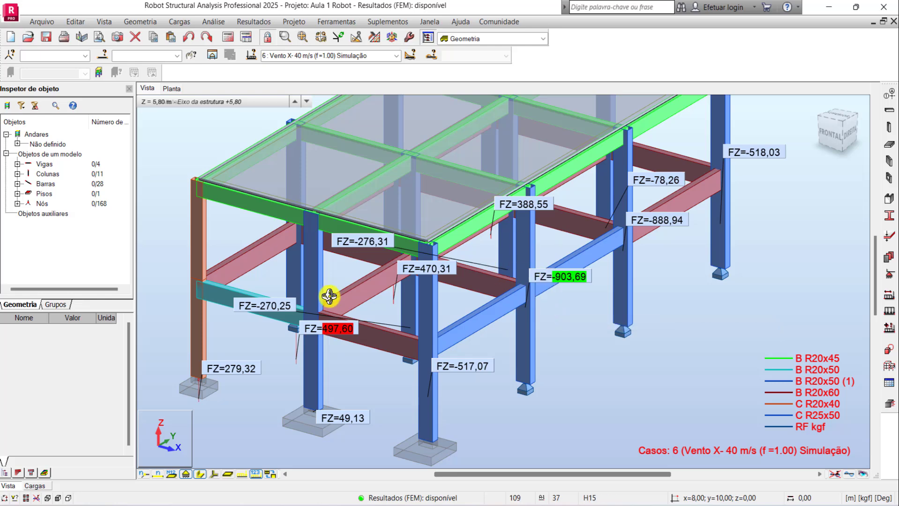
- Hide the bar section shapes and set up a new cladding with load distribution in two directions (Duas direcções), defined as a rectangle
{"action": "left_click", "coordinate": [202, 475]}
{"action": "scroll", "coordinate": [464, 301], "scroll_direction": "down", "scroll_amount": 3}
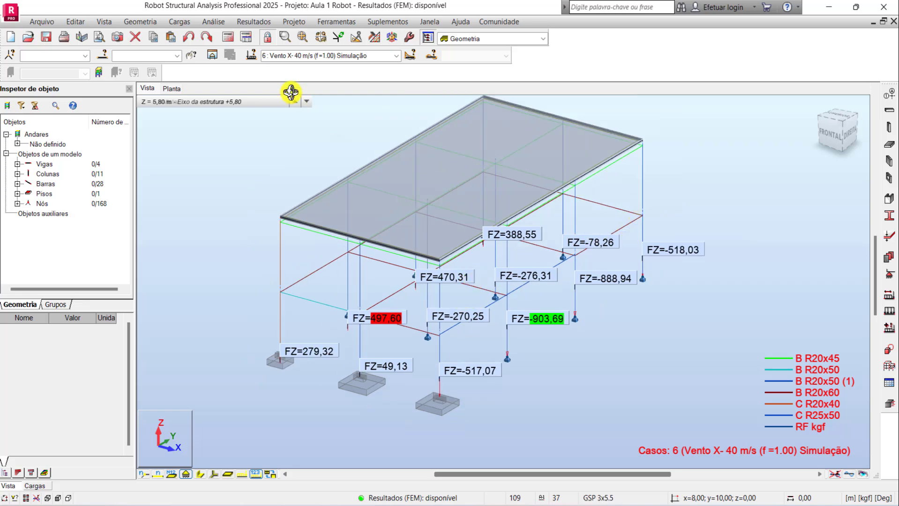
{"action": "left_click", "coordinate": [141, 23]}
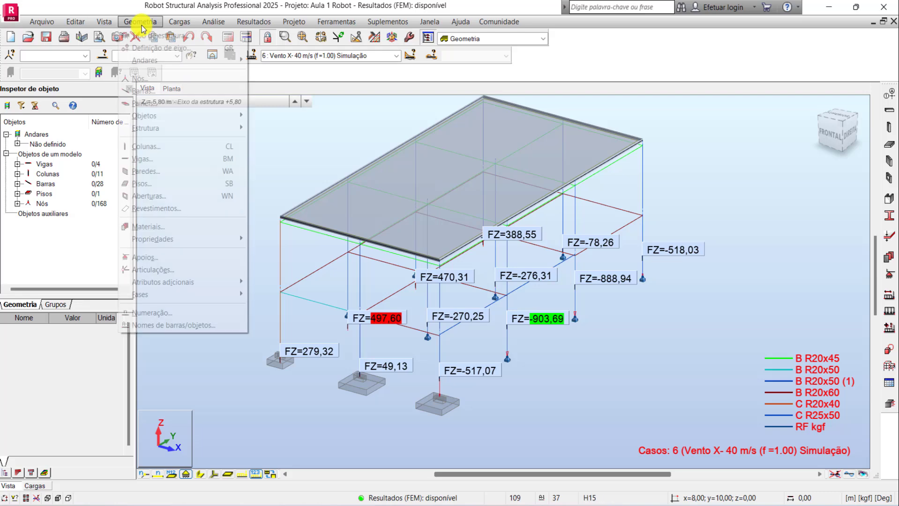
{"action": "left_click", "coordinate": [160, 208]}
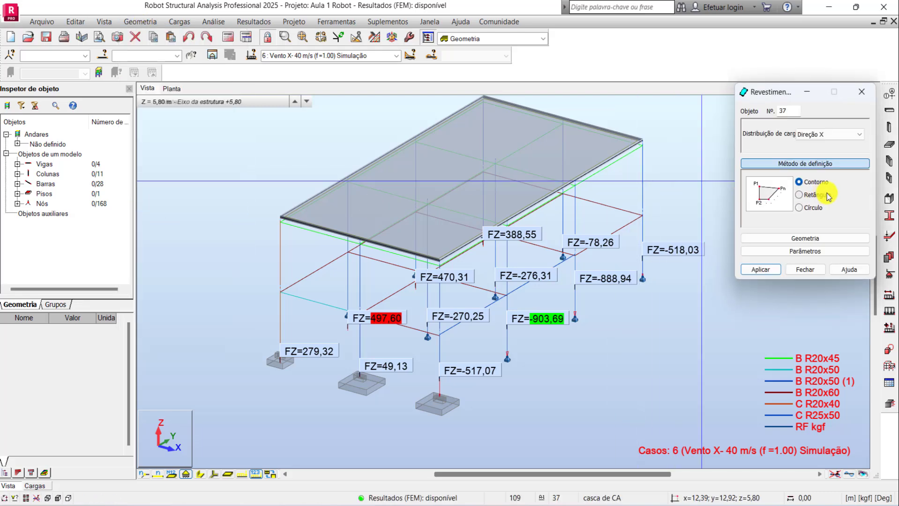
{"action": "left_click", "coordinate": [852, 136]}
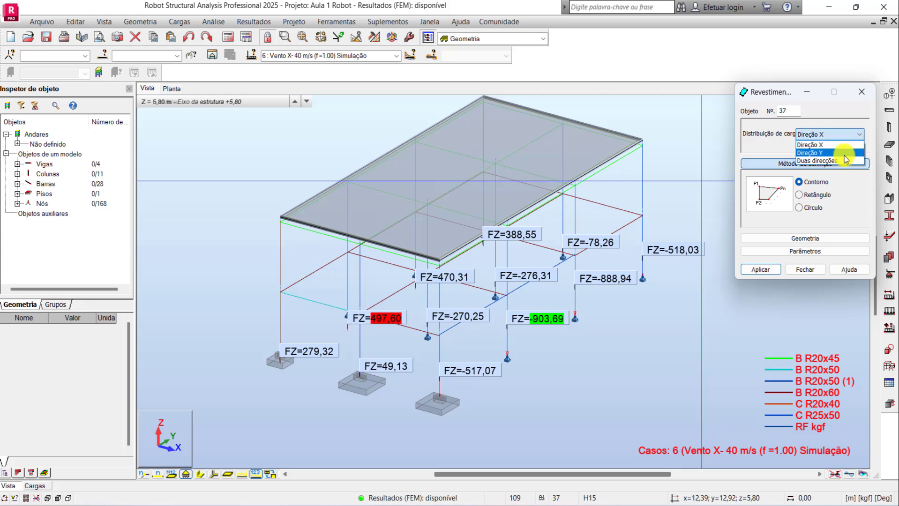
{"action": "left_click", "coordinate": [849, 158]}
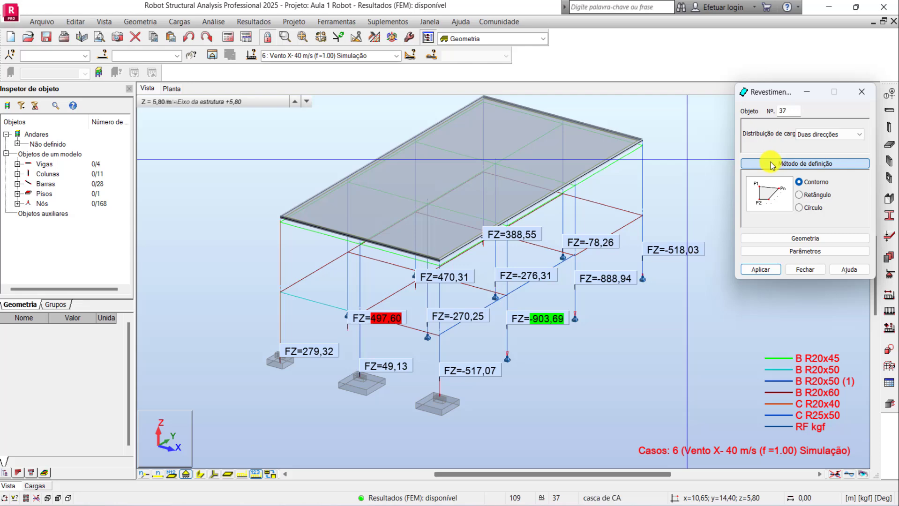
{"action": "left_click", "coordinate": [799, 195]}
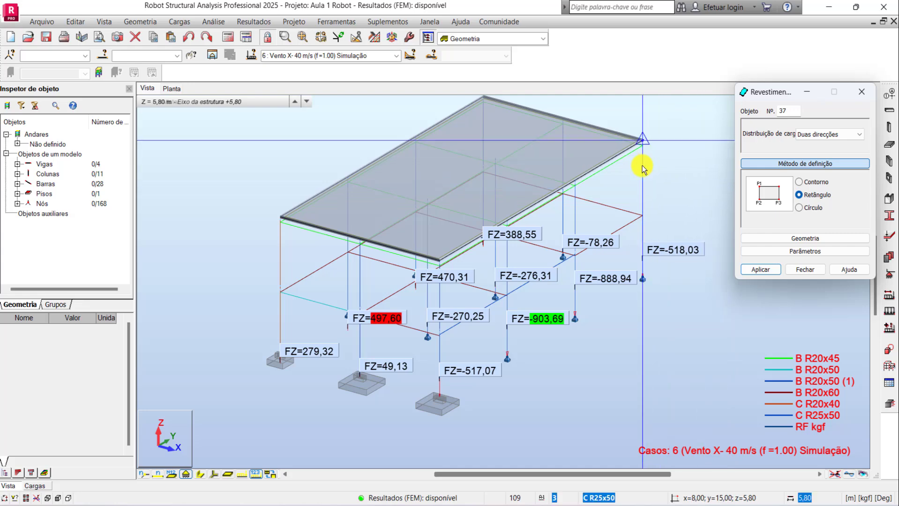
- Draw the cladding over the long facade at x=8 through (8, 15, 5.80), (8, 15, 0) and (8, 0, 0), and accept the structure change
{"action": "scroll", "coordinate": [626, 174], "scroll_direction": "up", "scroll_amount": 5}
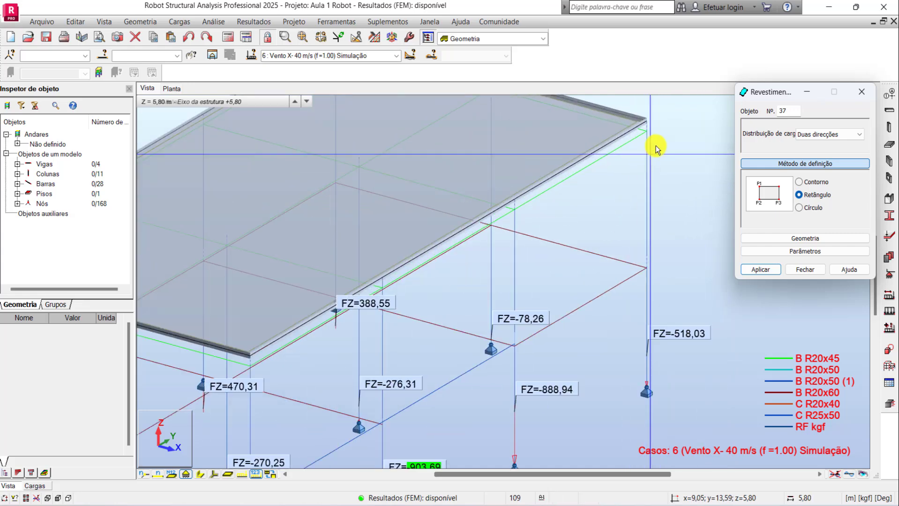
{"action": "scroll", "coordinate": [600, 230], "scroll_direction": "down", "scroll_amount": 3}
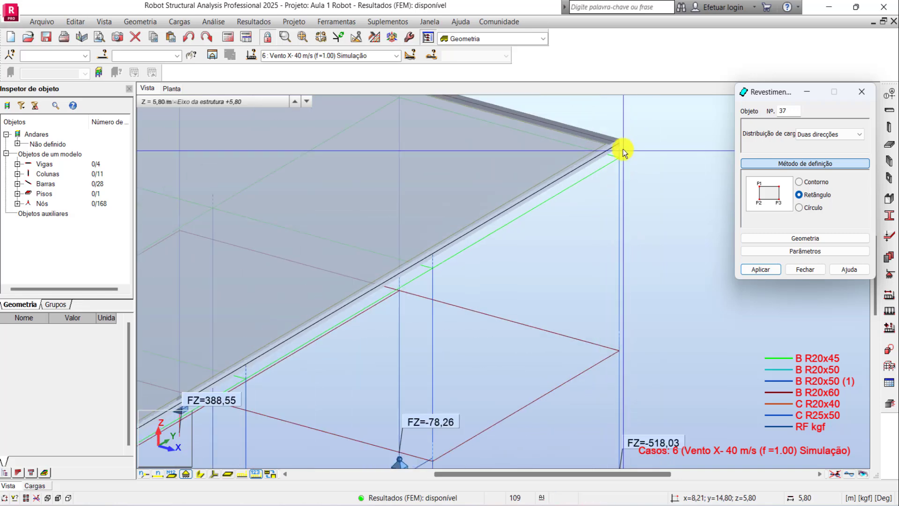
{"action": "left_click", "coordinate": [620, 149]}
{"action": "scroll", "coordinate": [620, 149], "scroll_direction": "down", "scroll_amount": 4}
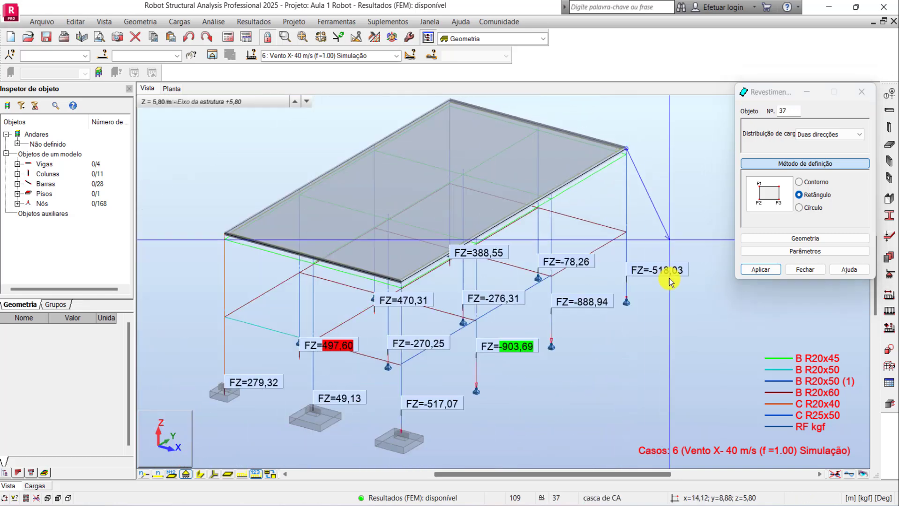
{"action": "scroll", "coordinate": [638, 305], "scroll_direction": "up", "scroll_amount": 4}
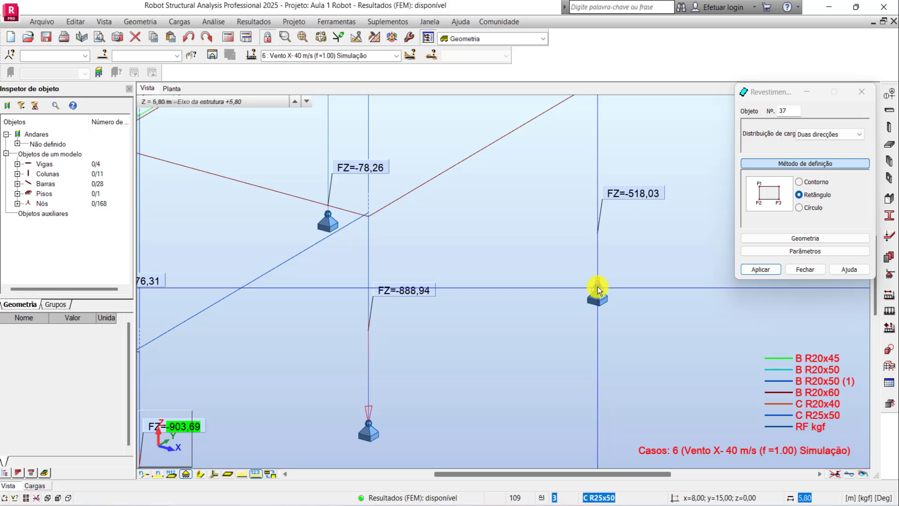
{"action": "scroll", "coordinate": [637, 281], "scroll_direction": "down", "scroll_amount": 4}
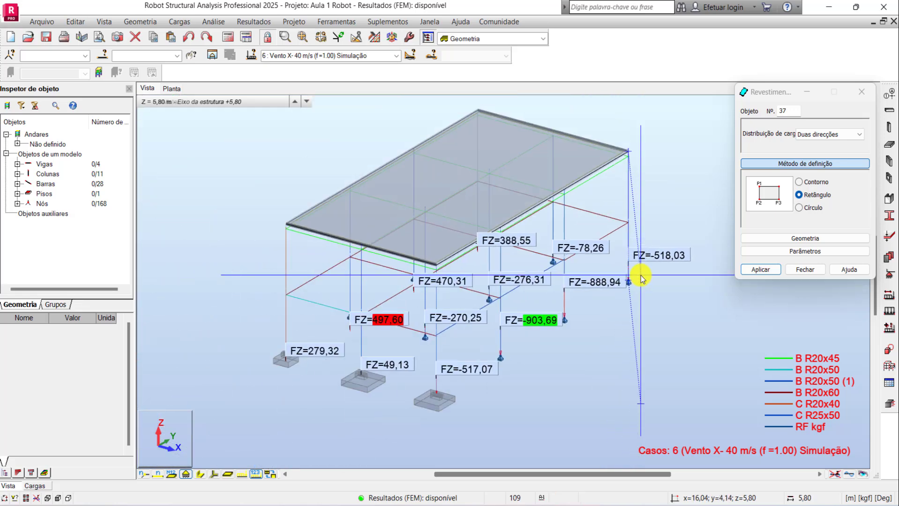
{"action": "scroll", "coordinate": [473, 379], "scroll_direction": "up", "scroll_amount": 5}
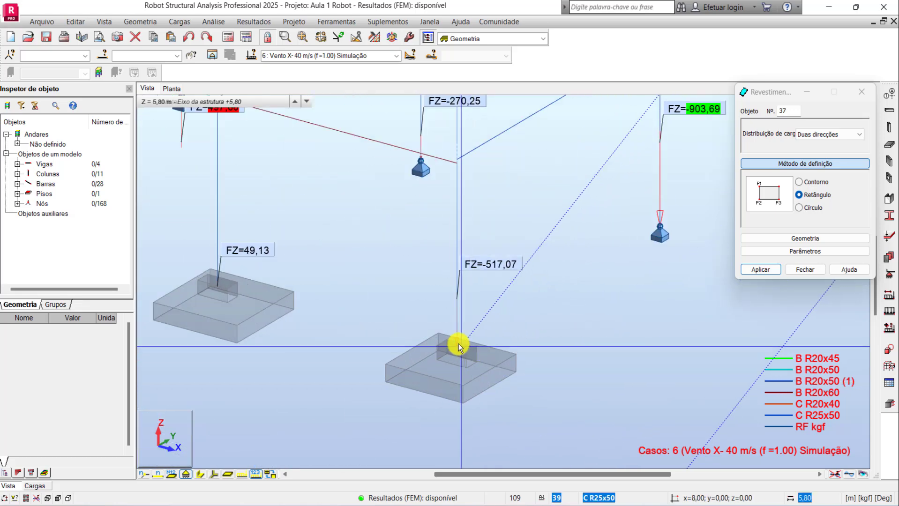
{"action": "left_click", "coordinate": [458, 346]}
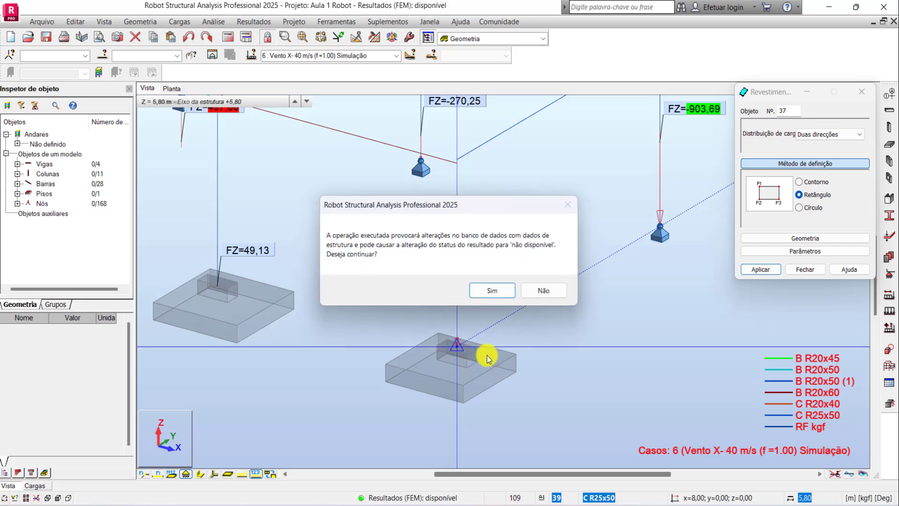
{"action": "left_click", "coordinate": [504, 292]}
{"action": "left_click", "coordinate": [805, 270]}
{"action": "scroll", "coordinate": [542, 357], "scroll_direction": "down", "scroll_amount": 4}
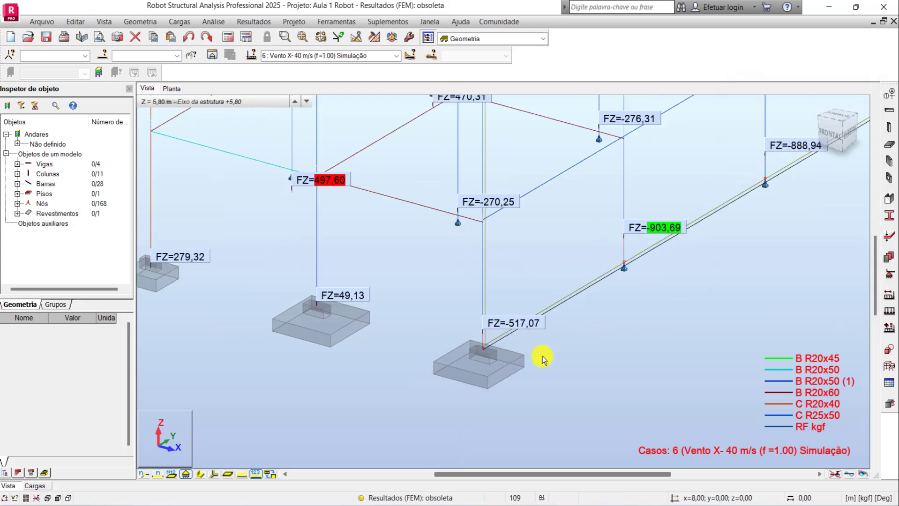
{"action": "scroll", "coordinate": [542, 357], "scroll_direction": "down", "scroll_amount": 3}
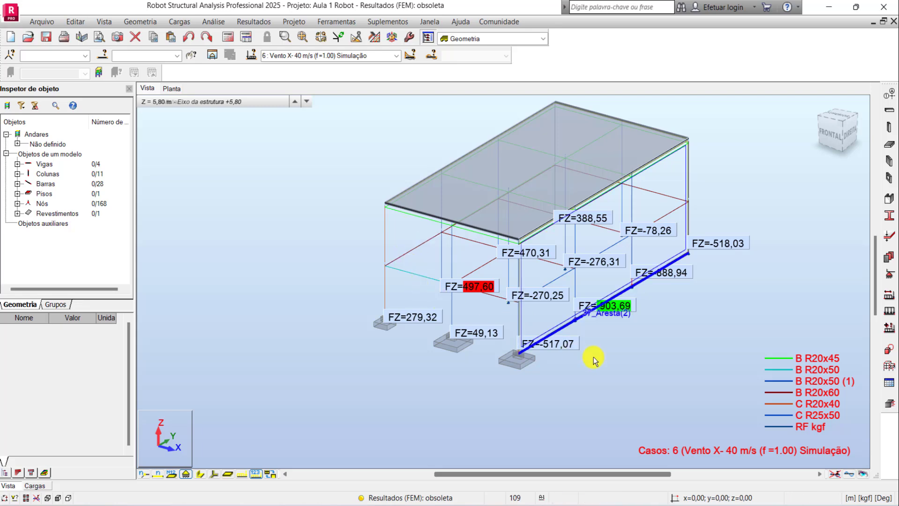
{"action": "scroll", "coordinate": [634, 319], "scroll_direction": "up", "scroll_amount": 1}
{"action": "scroll", "coordinate": [605, 318], "scroll_direction": "up", "scroll_amount": 1}
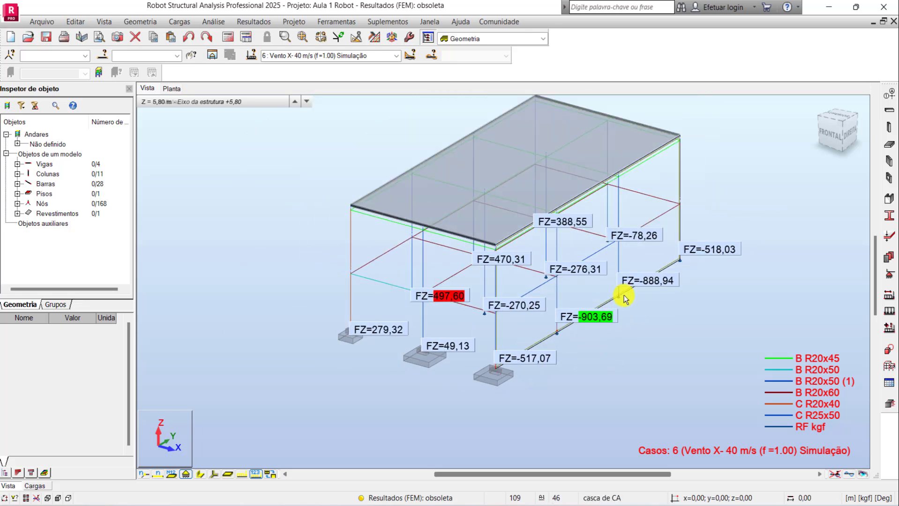
- Set up another wind load simulation for the clad frame with only direction X- and a wind velocity of 40 m/s
{"action": "left_click", "coordinate": [180, 22]}
{"action": "mouse_move", "coordinate": [244, 202]}
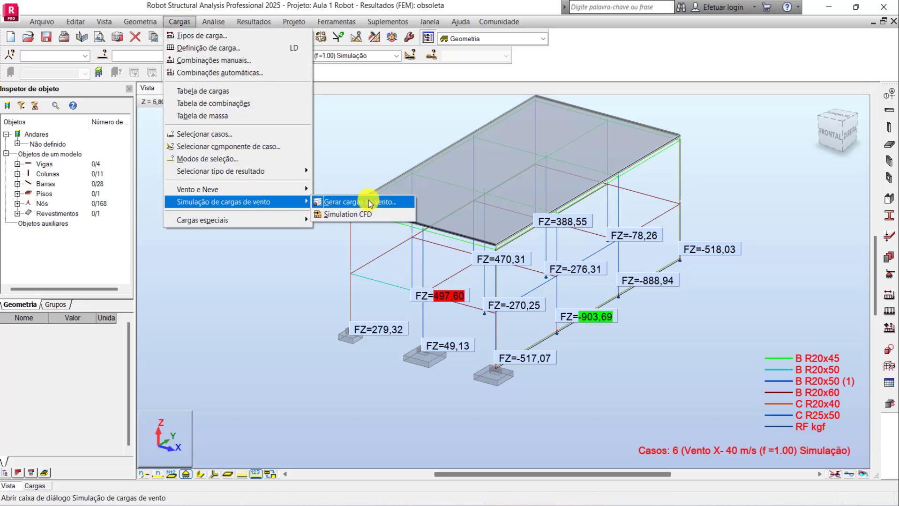
{"action": "left_click", "coordinate": [376, 203]}
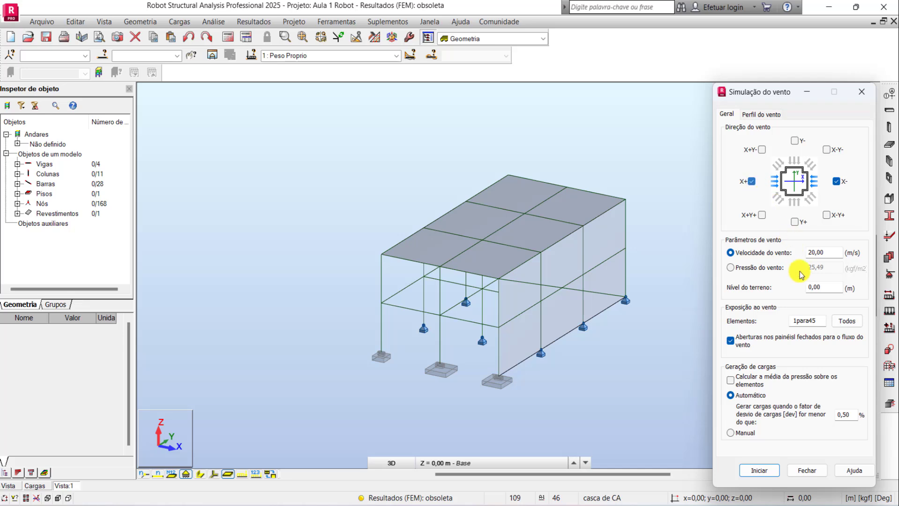
{"action": "double_click", "coordinate": [823, 251]}
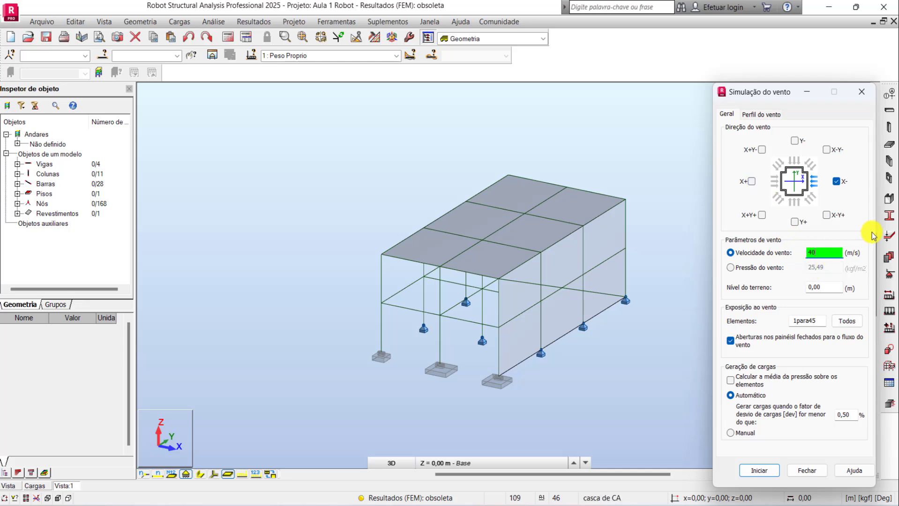
- Run the wind simulation on the clad frame to generate a second X- load case, and close the simulation
{"action": "left_click", "coordinate": [759, 472]}
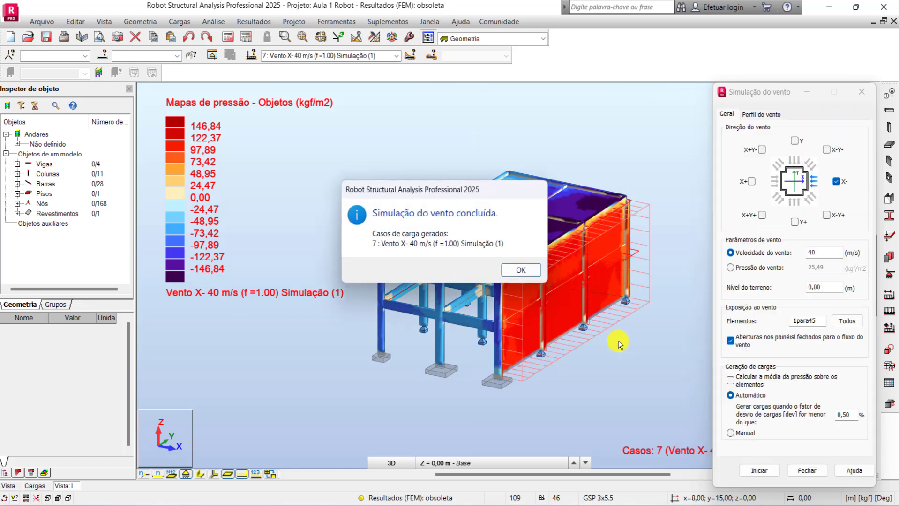
{"action": "left_click", "coordinate": [538, 275]}
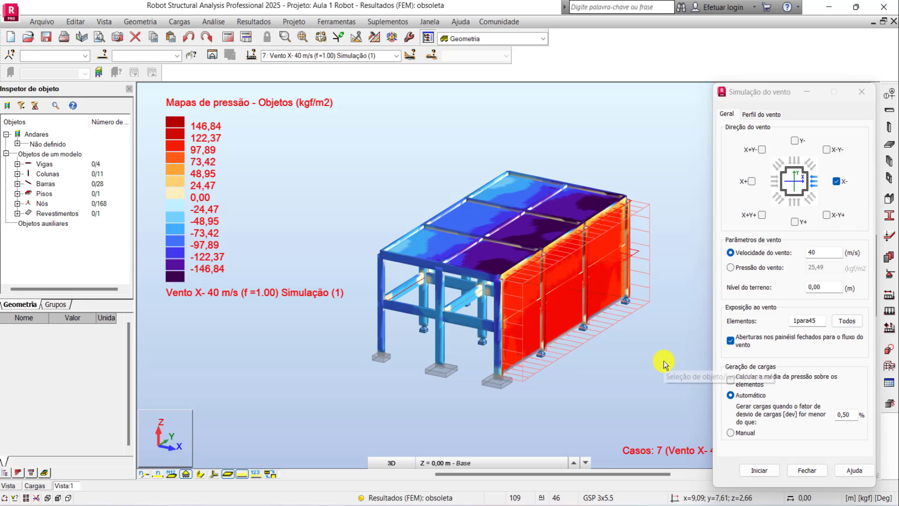
{"action": "left_click", "coordinate": [806, 469]}
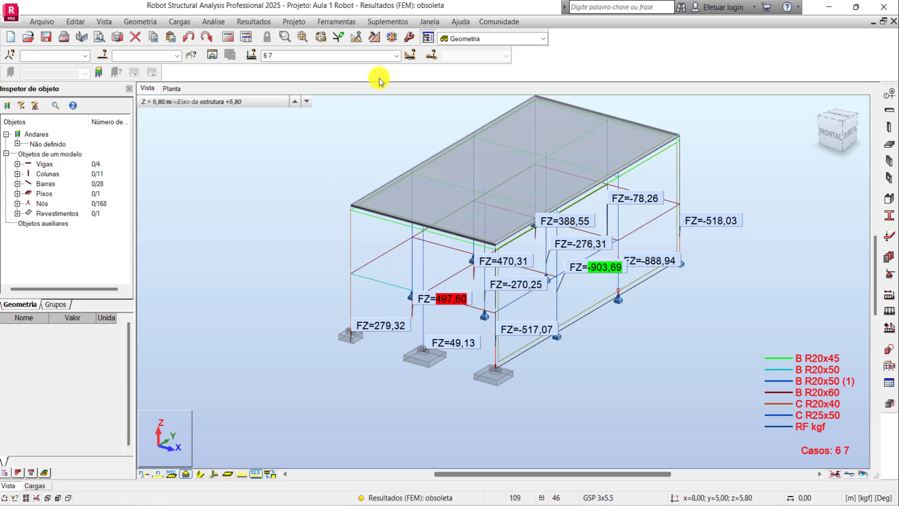
- Show only load case 6, Vento X- 40 m/s (f=1.00) Simulação, and recalculate the structure to examine its vertical support reactions
{"action": "left_click", "coordinate": [399, 56]}
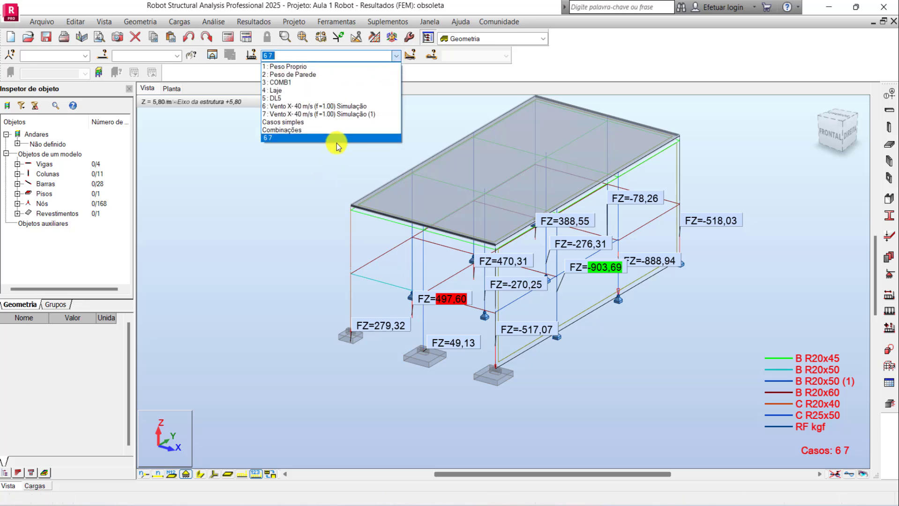
{"action": "left_click", "coordinate": [323, 105]}
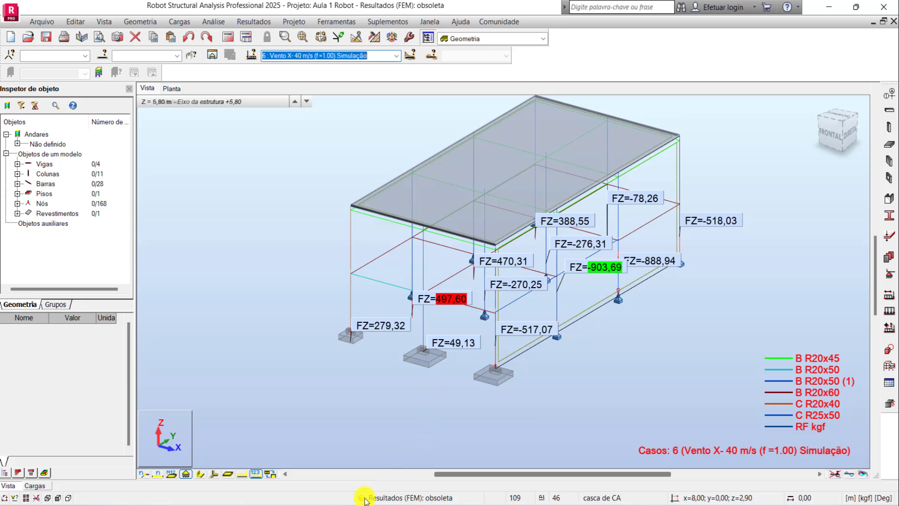
{"action": "left_click", "coordinate": [228, 37]}
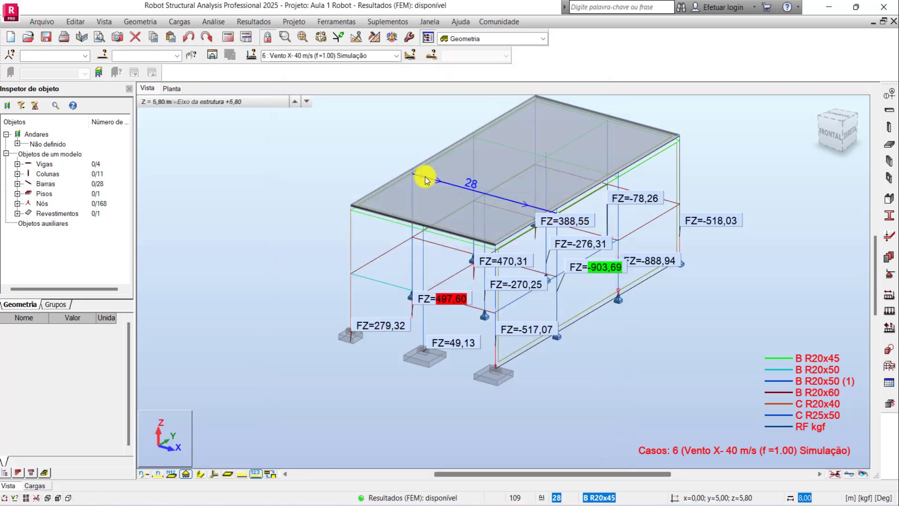
{"action": "scroll", "coordinate": [663, 308], "scroll_direction": "up", "scroll_amount": 2}
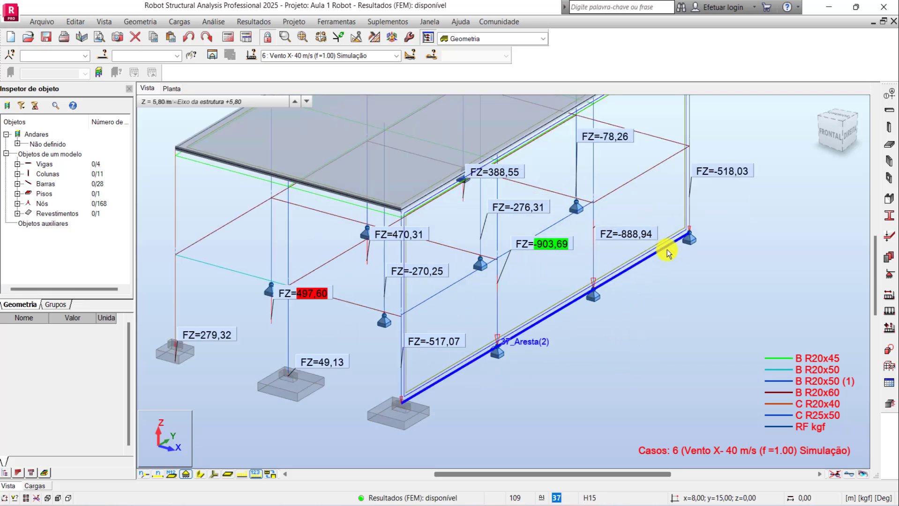
{"action": "scroll", "coordinate": [583, 326], "scroll_direction": "down", "scroll_amount": 1}
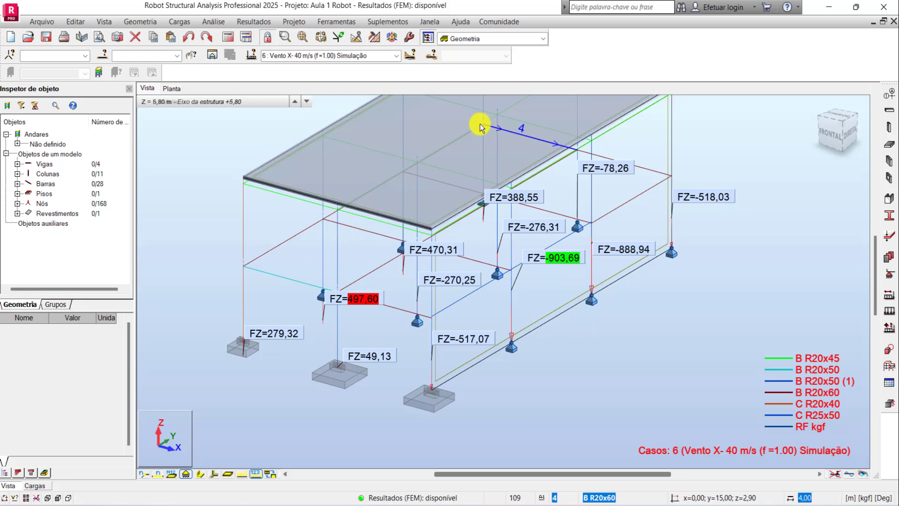
- Show load case 7, Vento X- 40 m/s (f=1.00) Simulação (1), to compare the support reactions, and turn the bar section shapes back on
{"action": "left_click", "coordinate": [397, 56]}
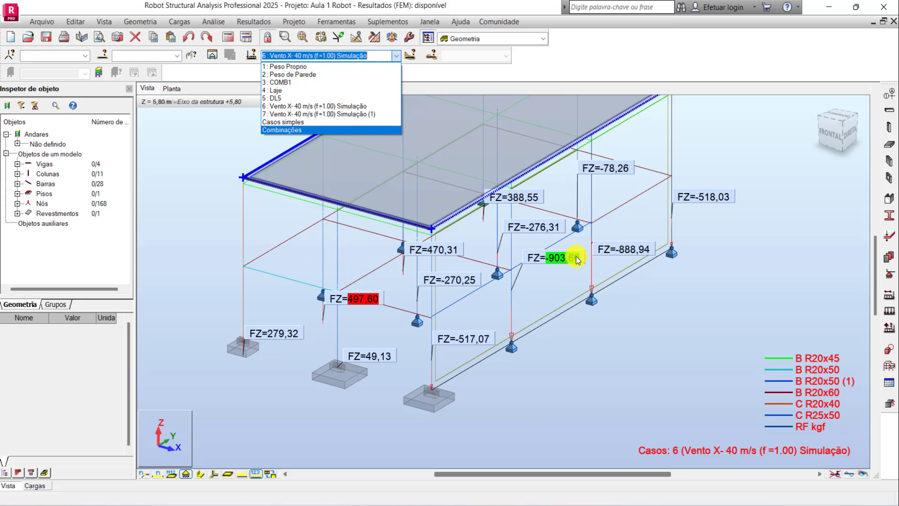
{"action": "left_click", "coordinate": [351, 114]}
{"action": "left_click", "coordinate": [573, 214]}
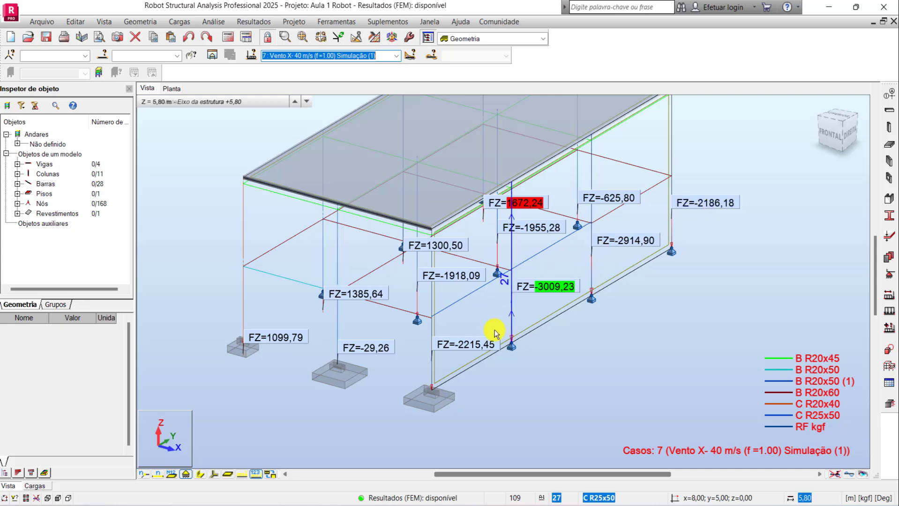
{"action": "scroll", "coordinate": [576, 341], "scroll_direction": "down", "scroll_amount": 2}
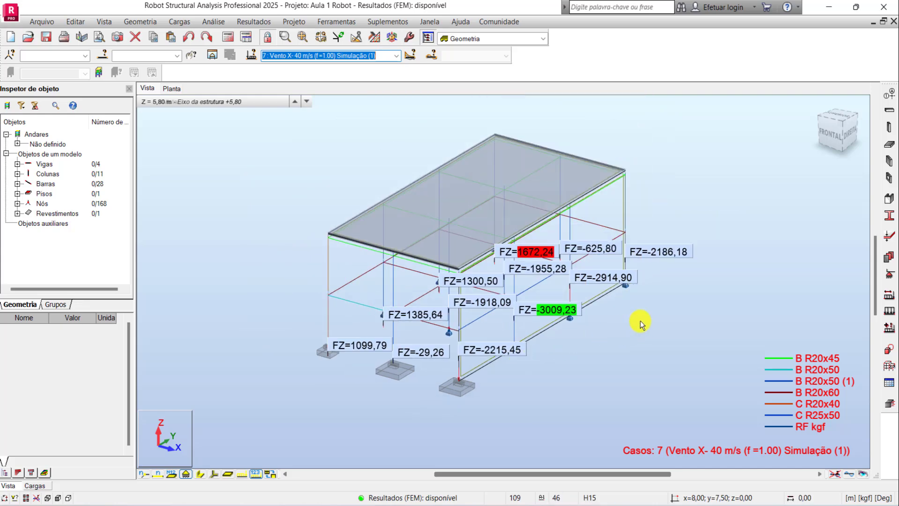
{"action": "scroll", "coordinate": [642, 324], "scroll_direction": "up", "scroll_amount": 1}
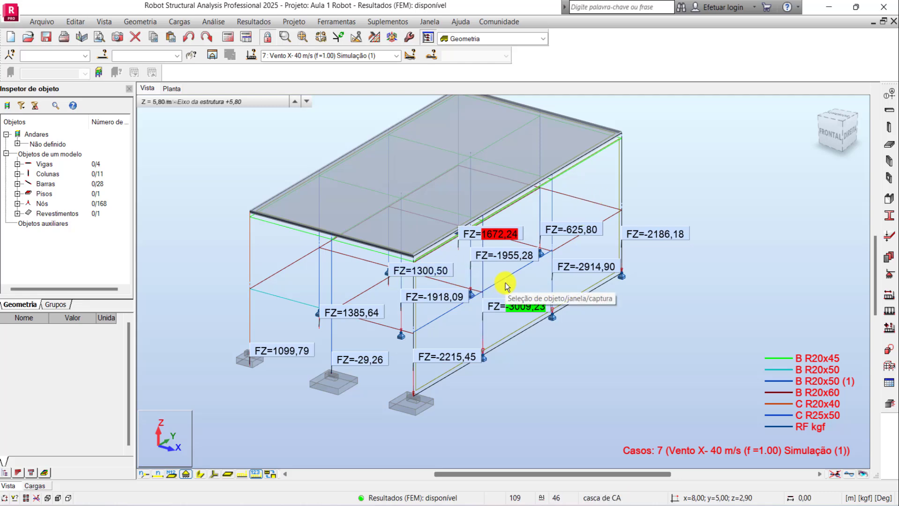
{"action": "key", "text": "ctrl+alt+d"}
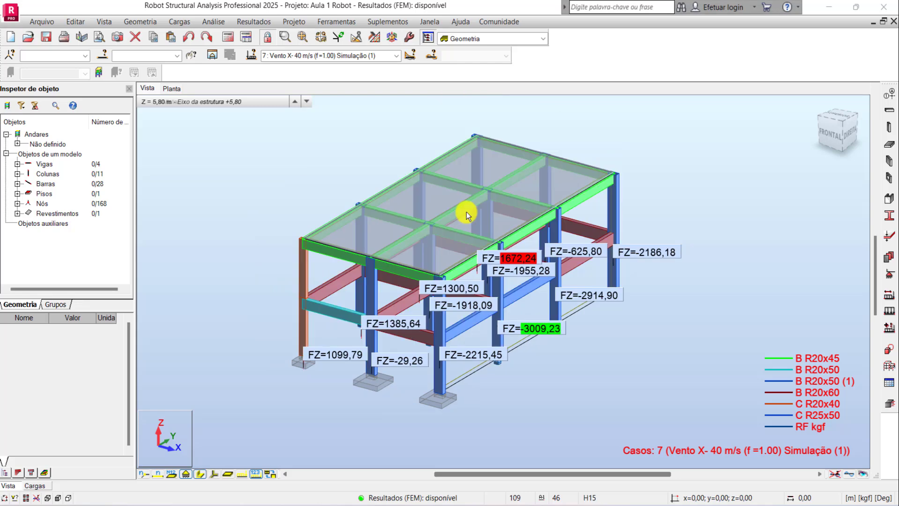